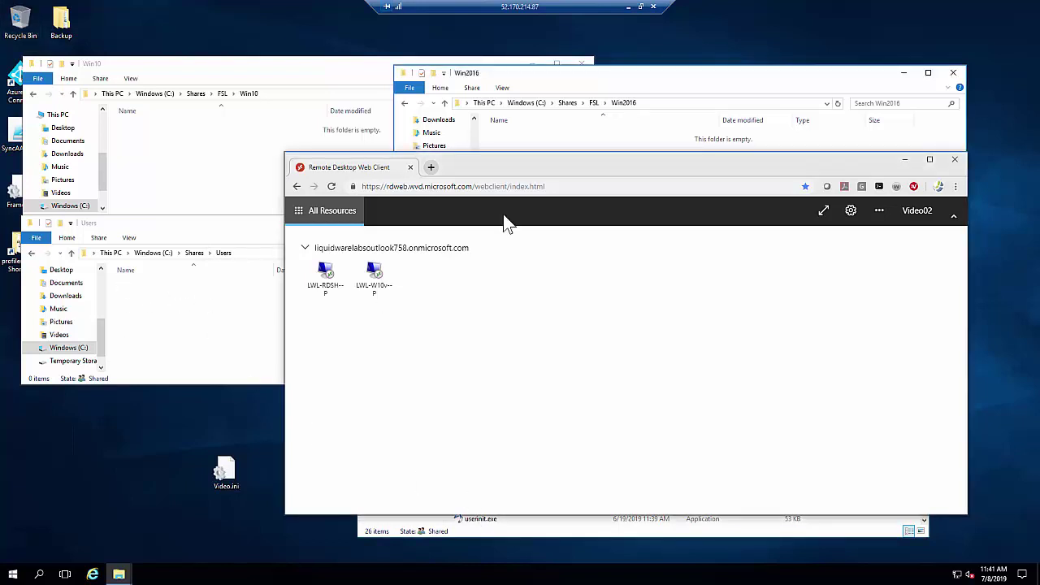
Sign in to the LWL-W10v-HP desktop with the account password, then return to All Resources.
left_click(380, 288)
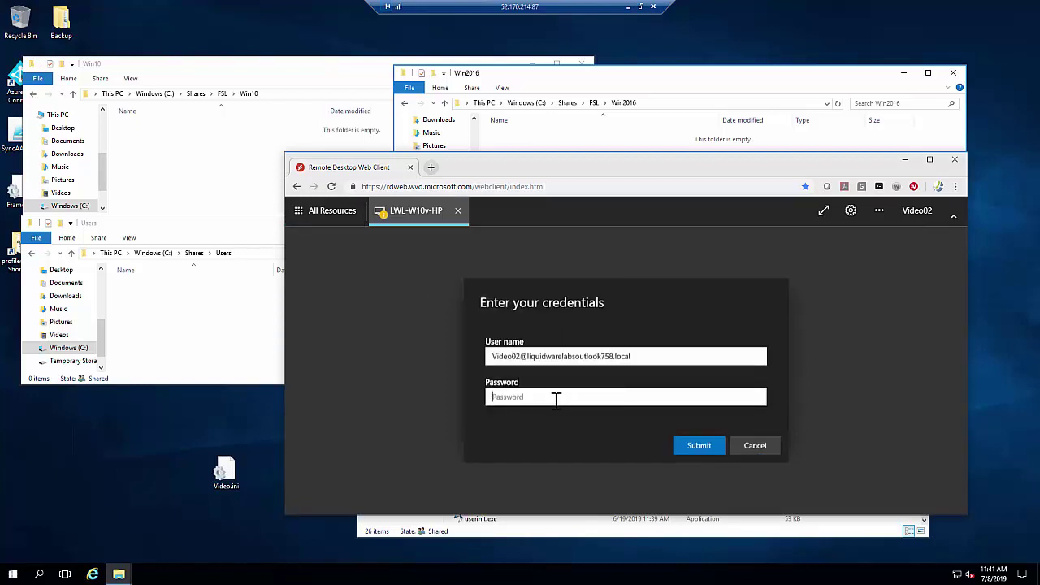
type("***")
key("Return")
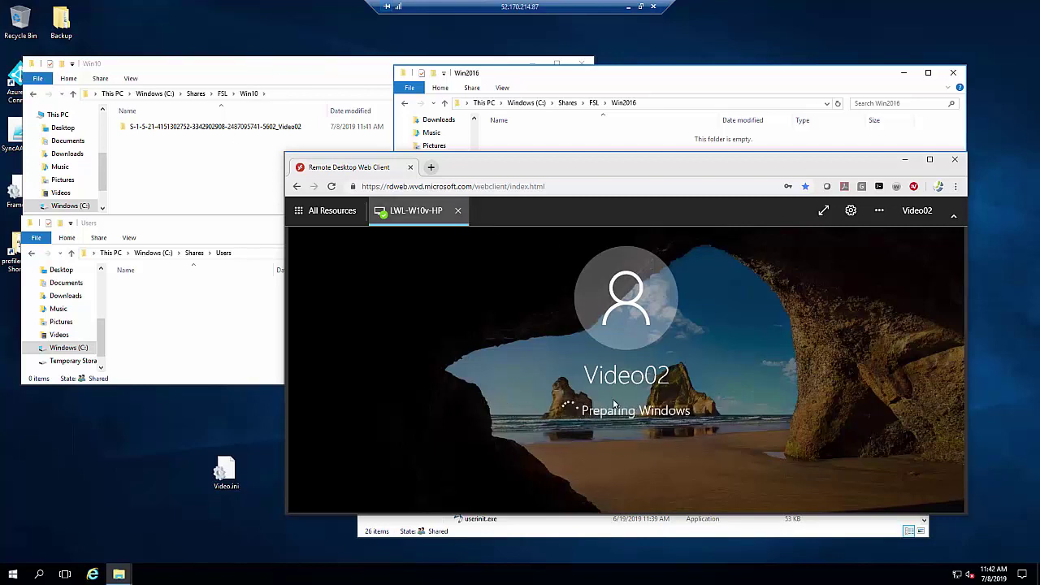
left_click(329, 212)
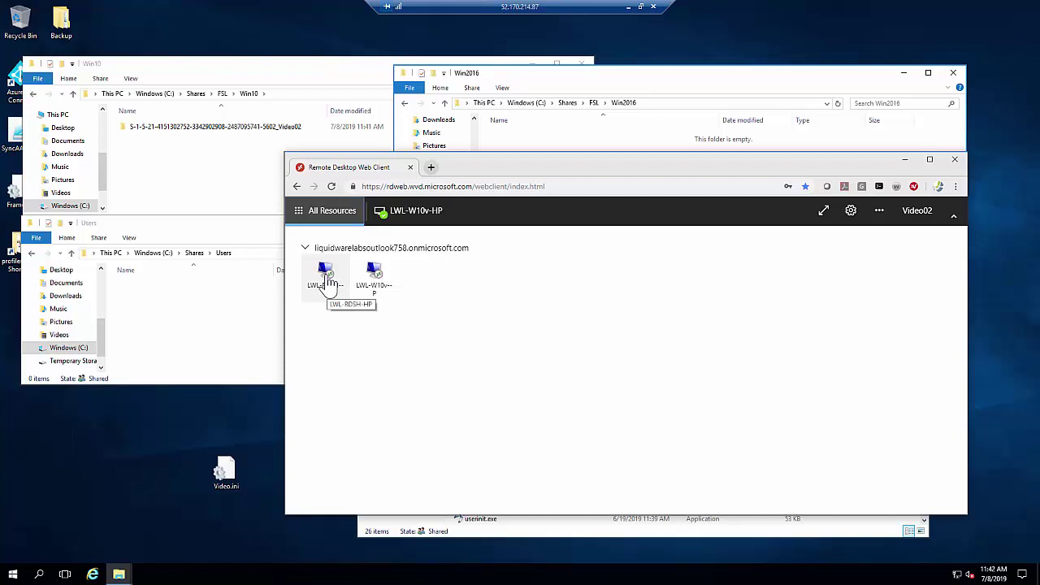
Sign in to the LWL-RDSH-HP remote desktop with the account password.
left_click(328, 337)
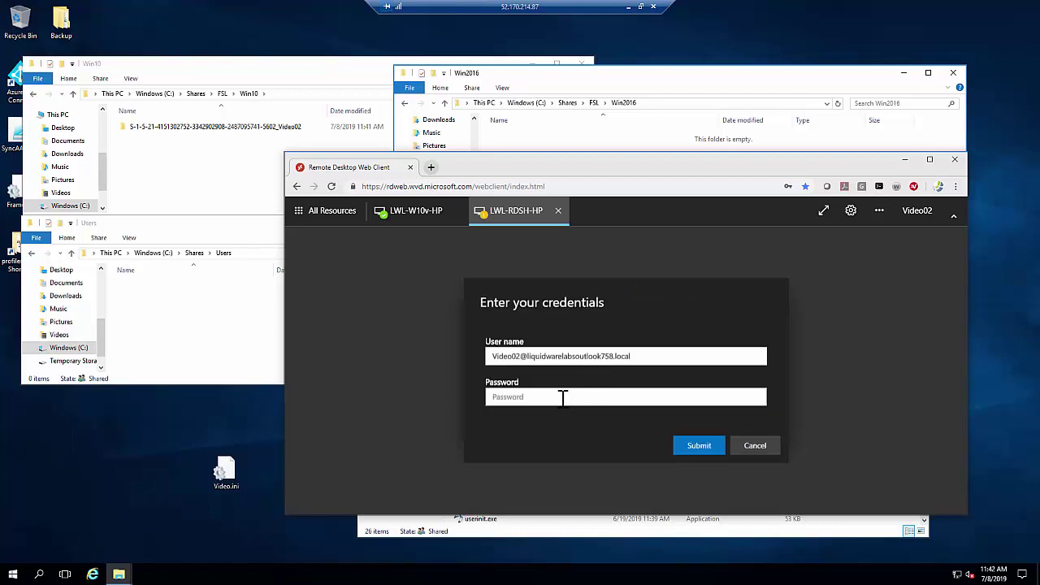
type("*")
key("Return")
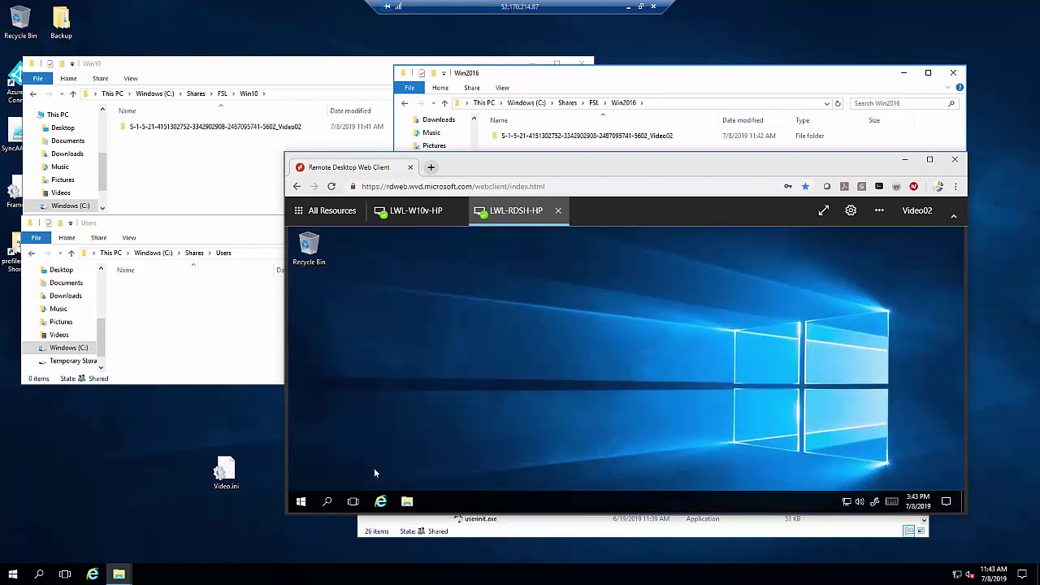
Sign out of the LWL-RDSH-HP session from its Start menu user options.
left_click(301, 501)
scroll(383, 359, "down", 1)
scroll(382, 359, "down", 5)
left_click(746, 325)
left_click(301, 501)
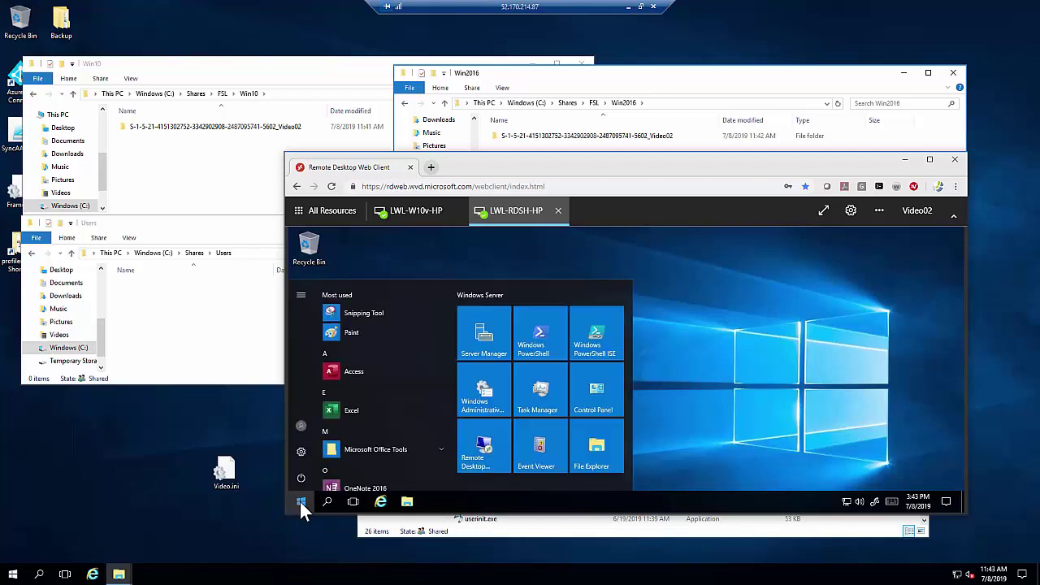
left_click(298, 432)
left_click(312, 402)
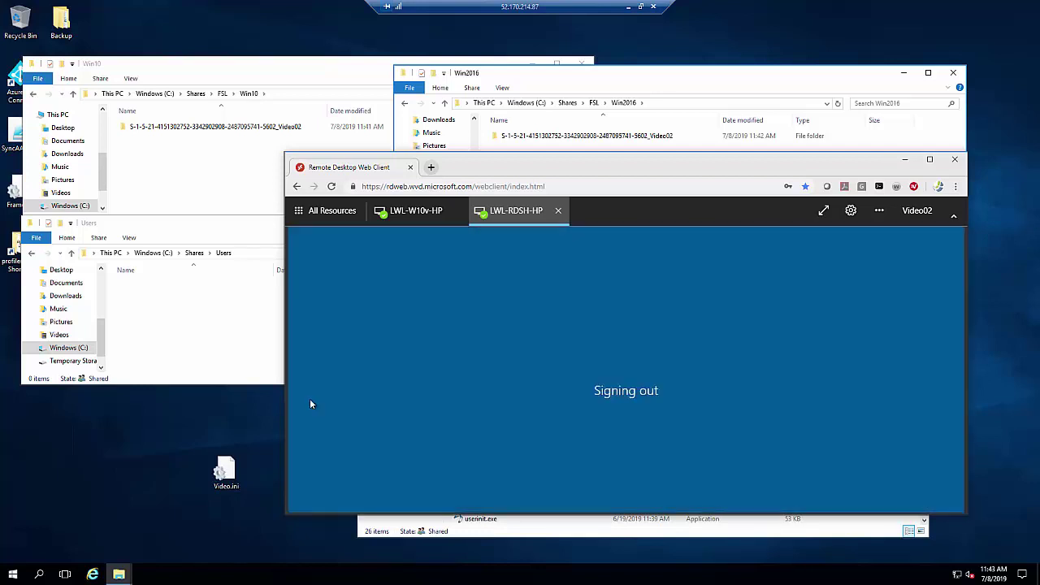
Switch to the LWL-W10v-HP session and sign out of it from Start.
left_click(407, 213)
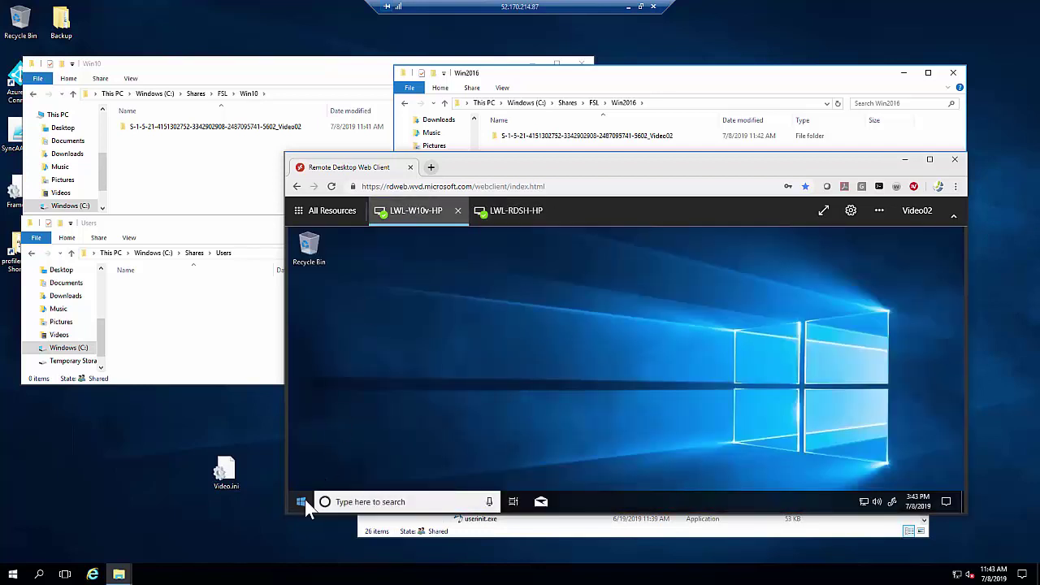
left_click(301, 501)
left_click(302, 374)
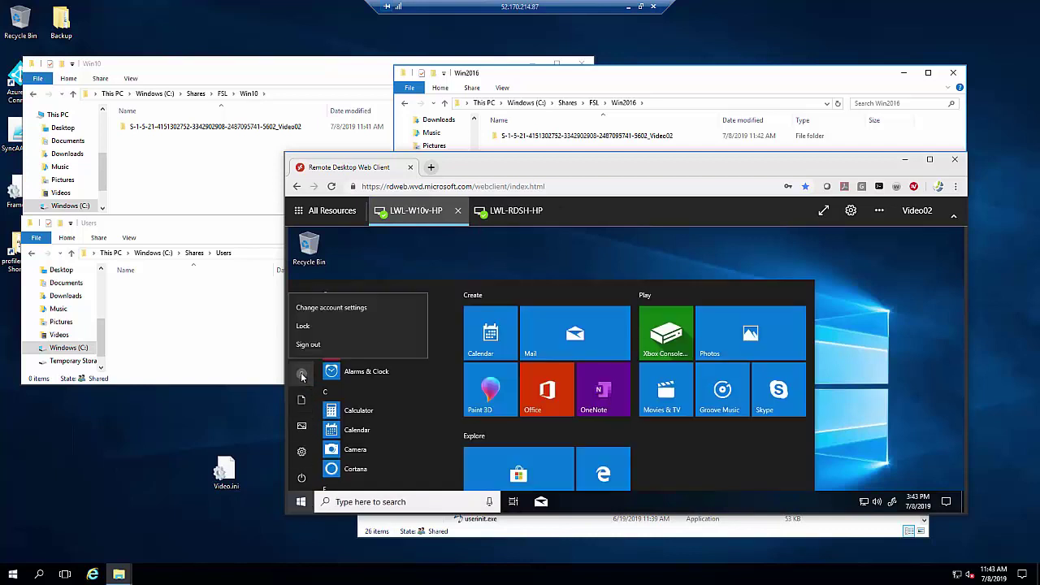
left_click(309, 345)
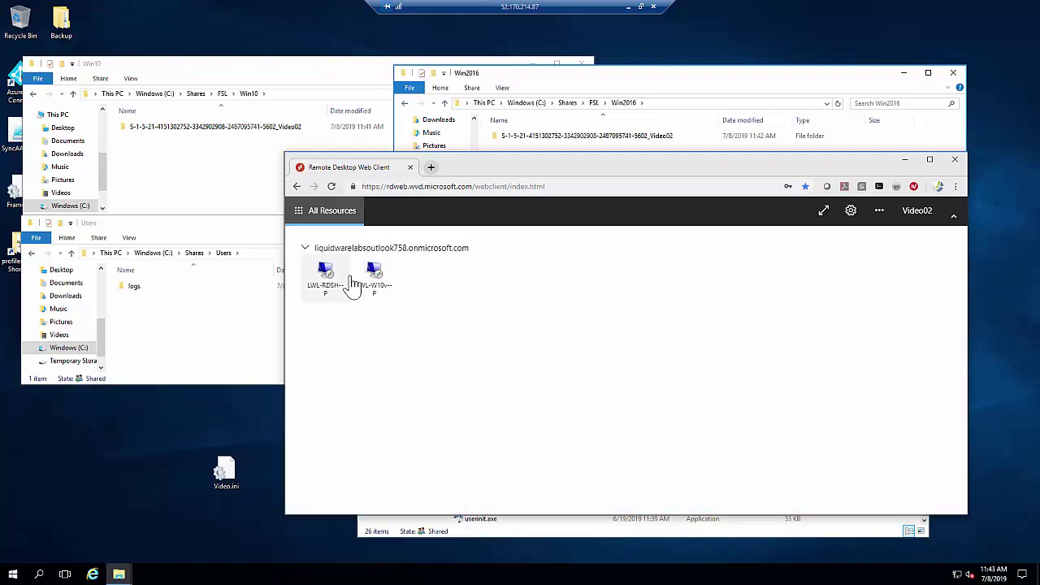
Copy Video.ini from the desktop into the profileunity folder, granting administrator permission.
left_click(495, 532)
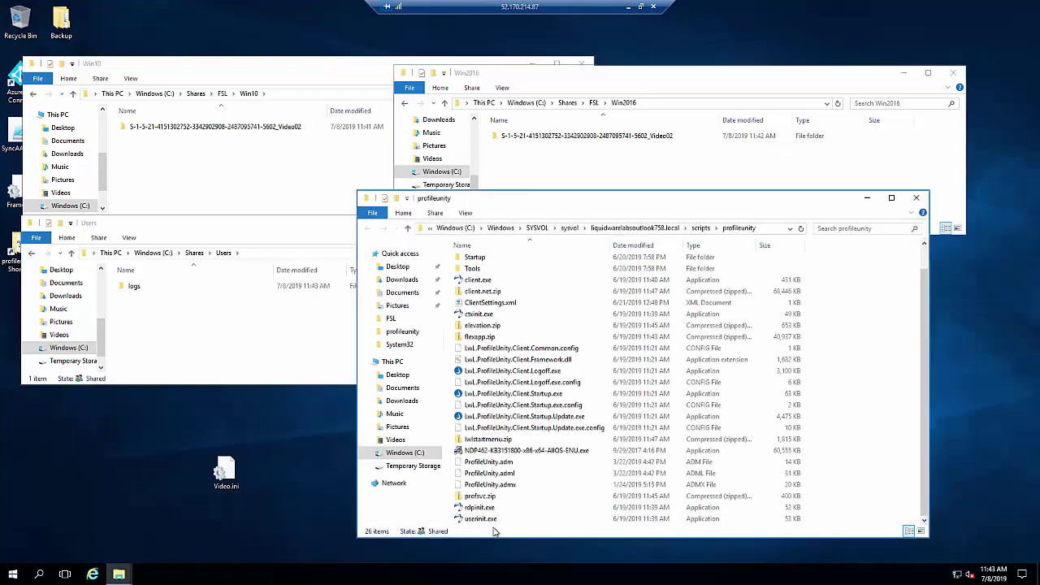
left_click(225, 469)
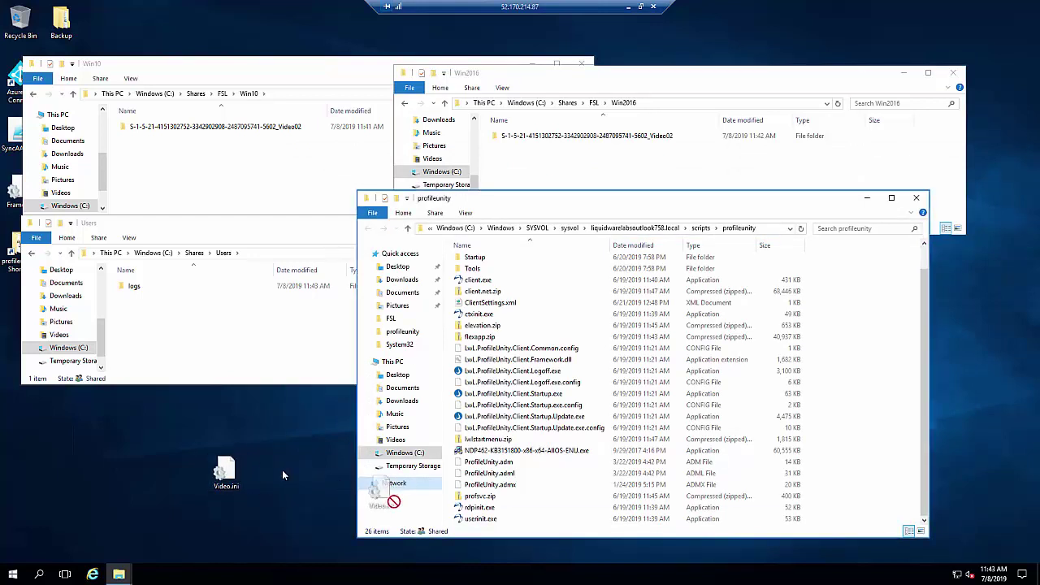
right_click(225, 470)
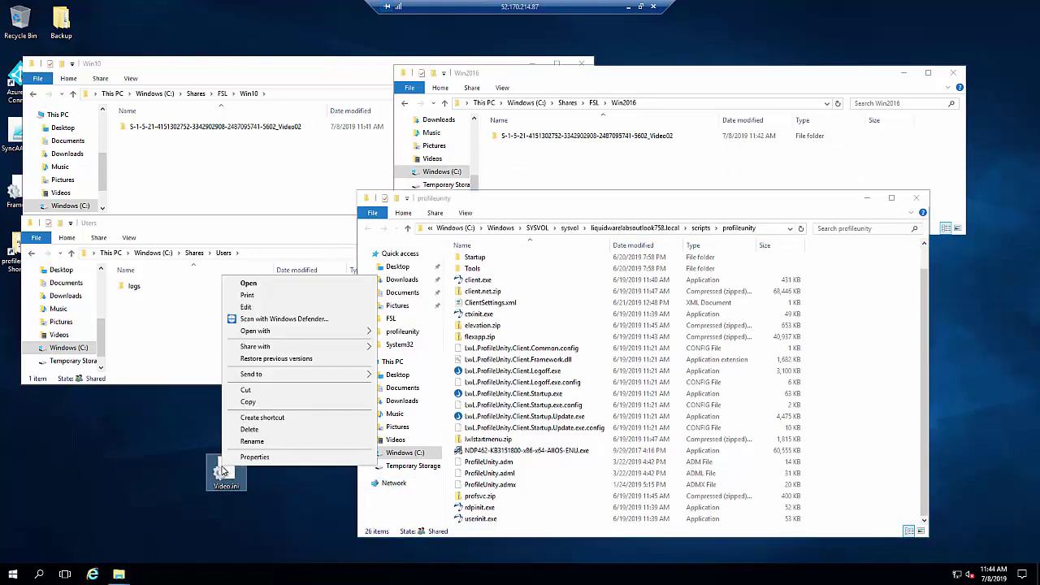
left_click(263, 400)
right_click(839, 494)
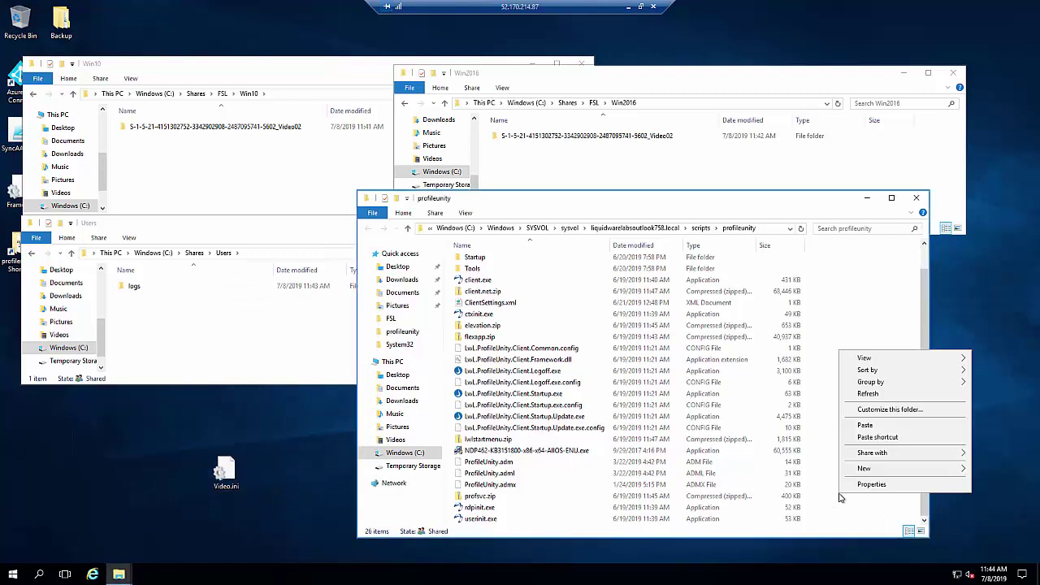
left_click(875, 425)
left_click(489, 216)
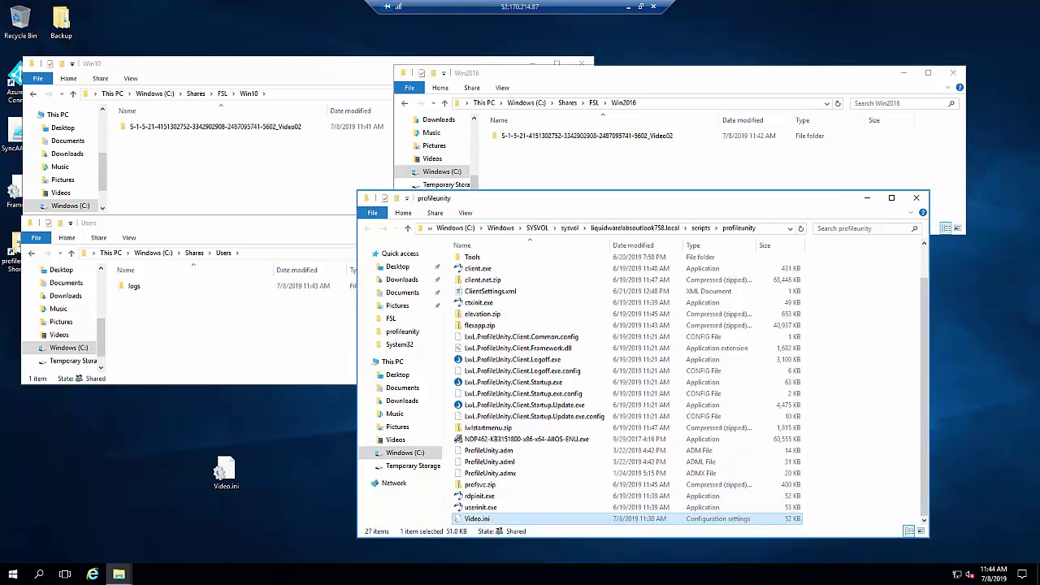
key("alt+Tab")
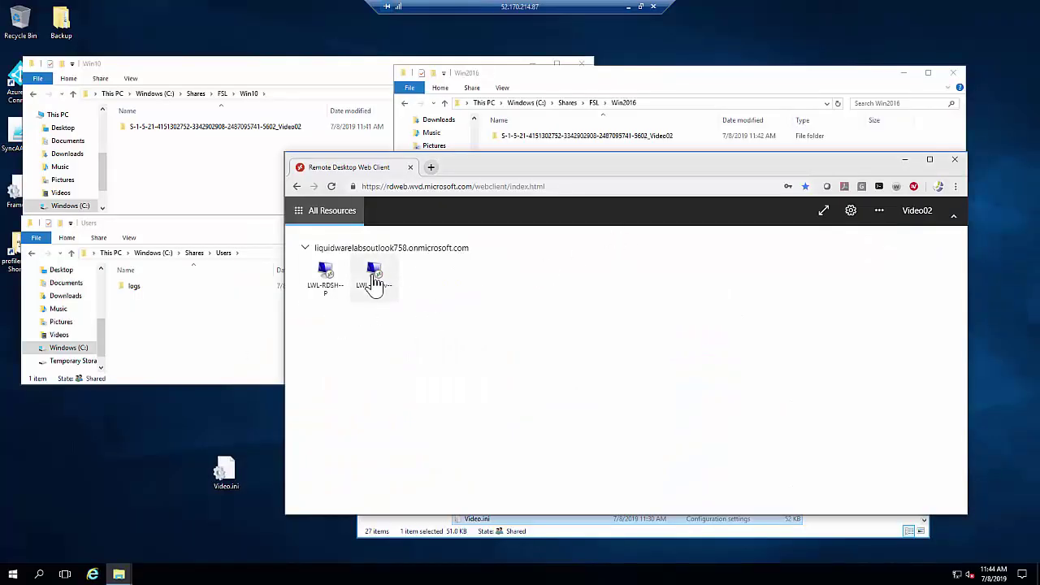
Sign back in to LWL-W10v-HP with the password and enlarge the browser window.
left_click(373, 278)
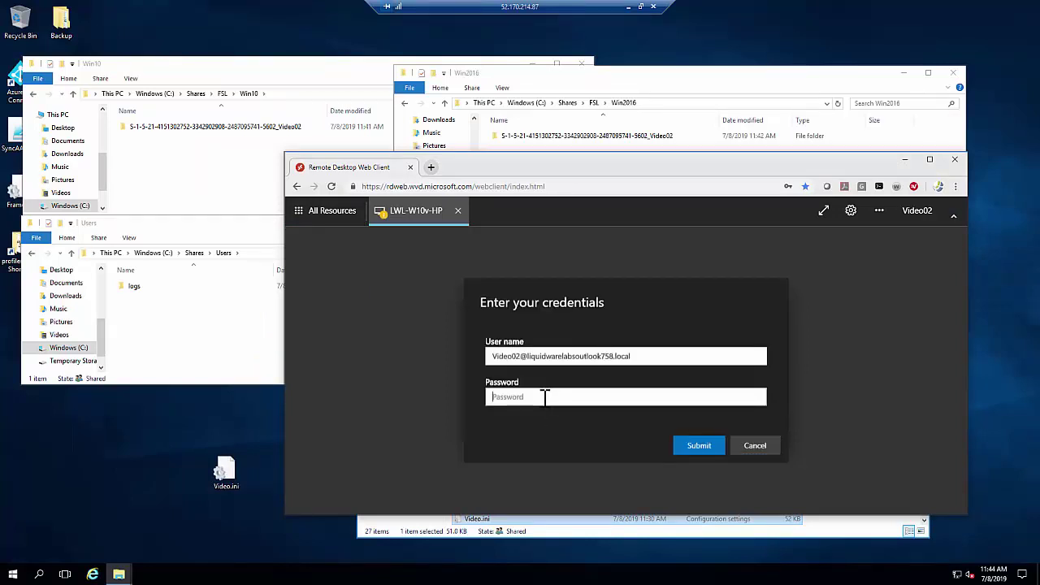
left_click(544, 397)
type("P")
key("Return")
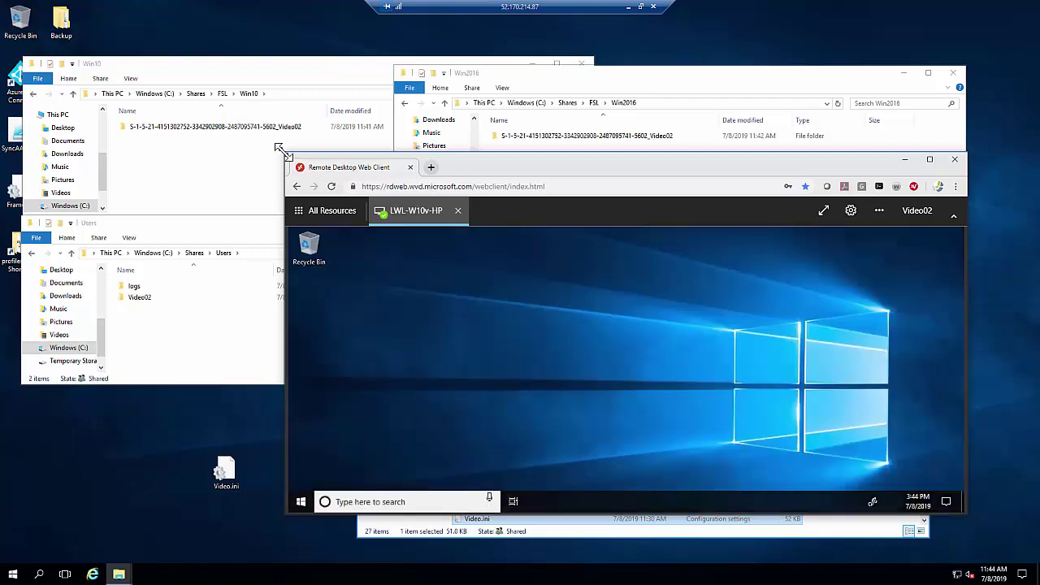
left_click_drag(286, 153, 199, 103)
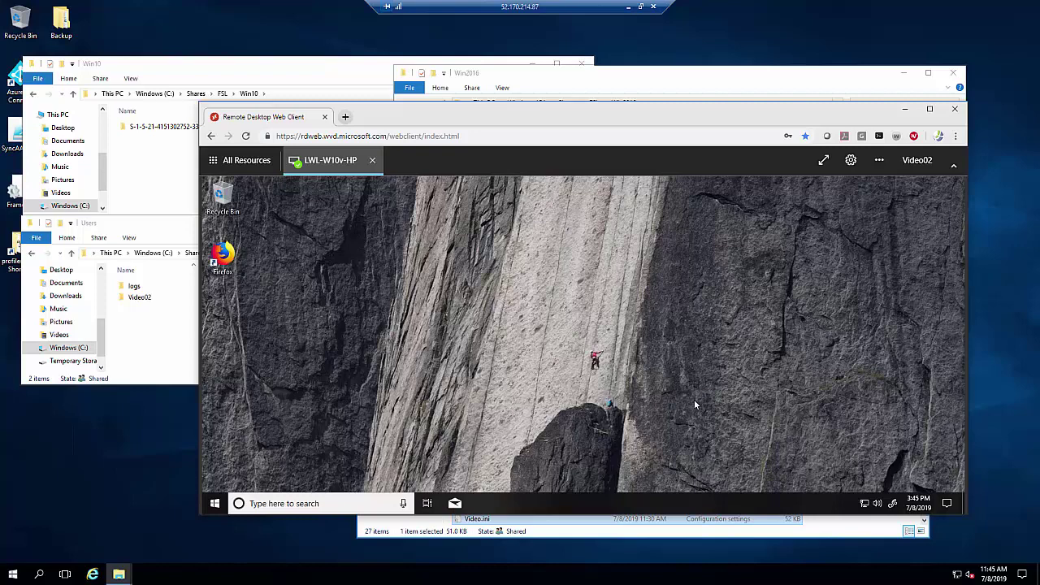
Launch Outlook from the Windows 10 Start menu.
left_click(215, 503)
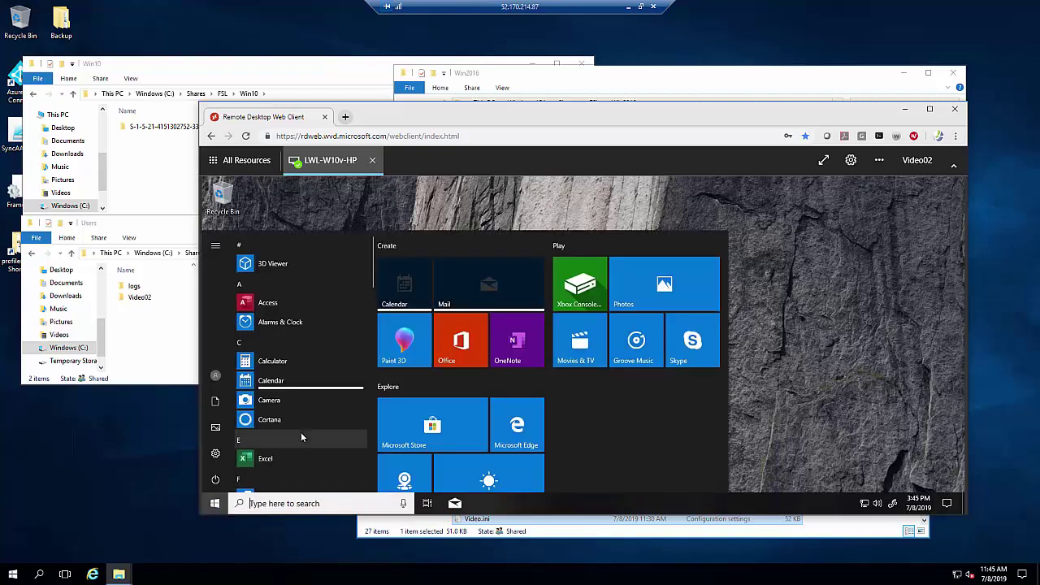
scroll(300, 436, "down", 5)
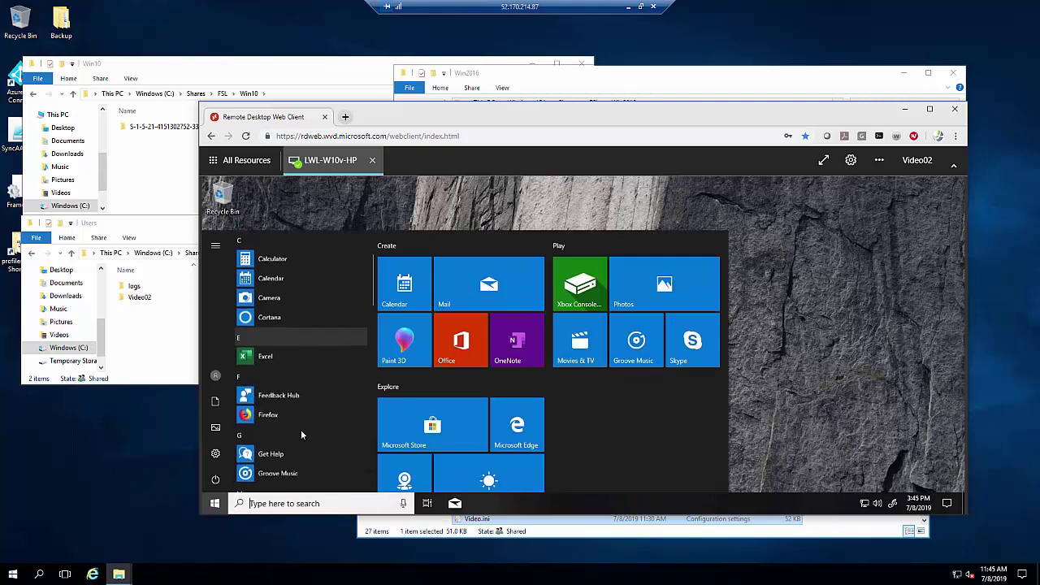
scroll(301, 430, "down", 3)
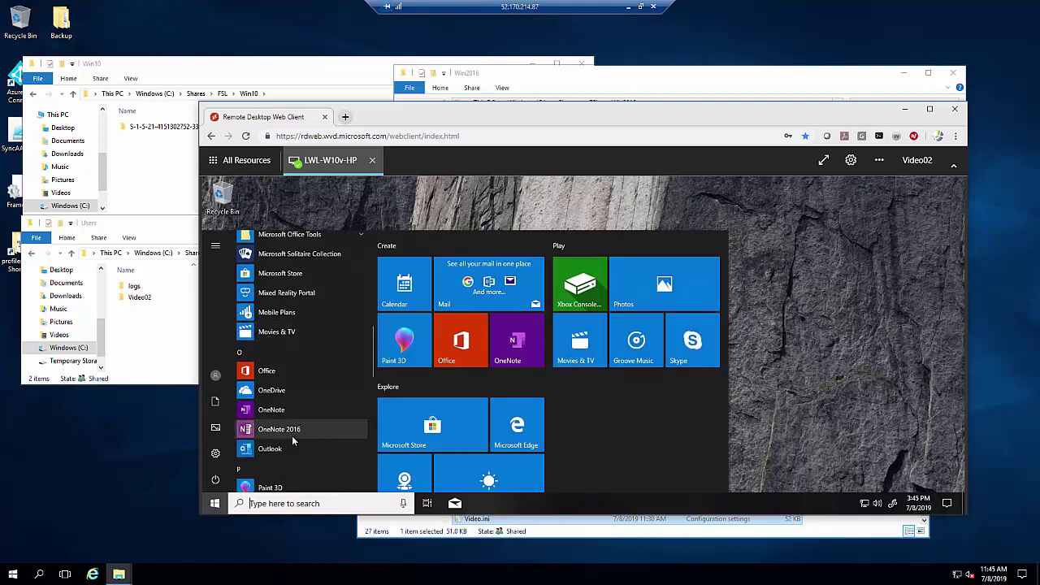
left_click(292, 449)
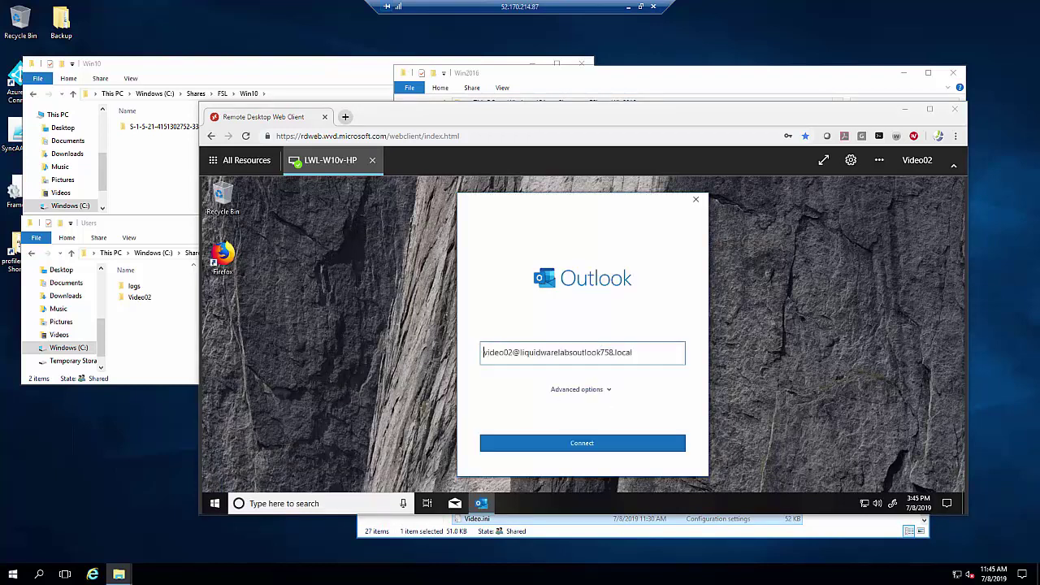
Add the user's Office 365 account with a remembered password, declining Outlook Mobile setup.
left_click_drag(634, 353, 456, 357)
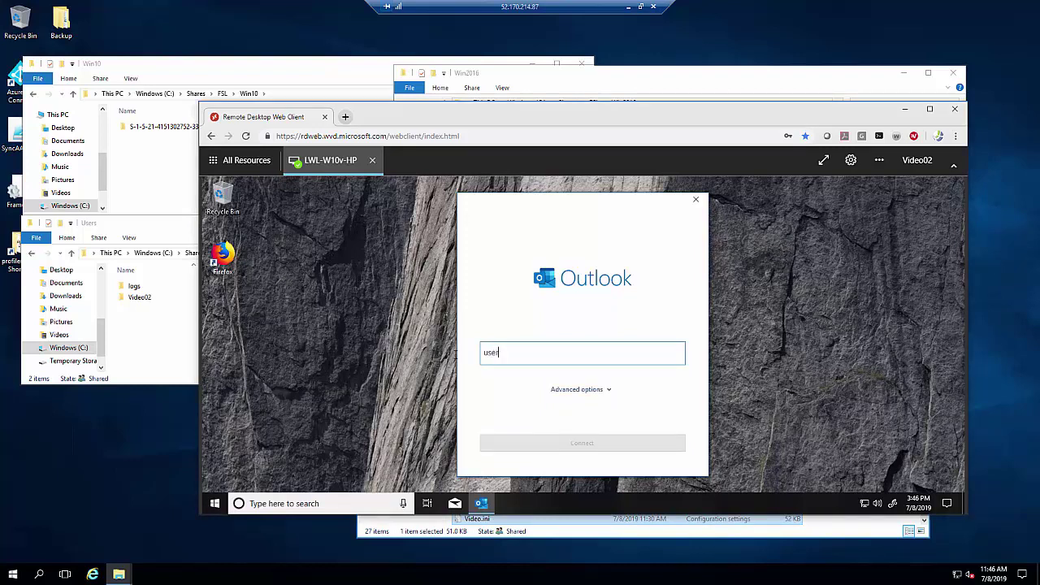
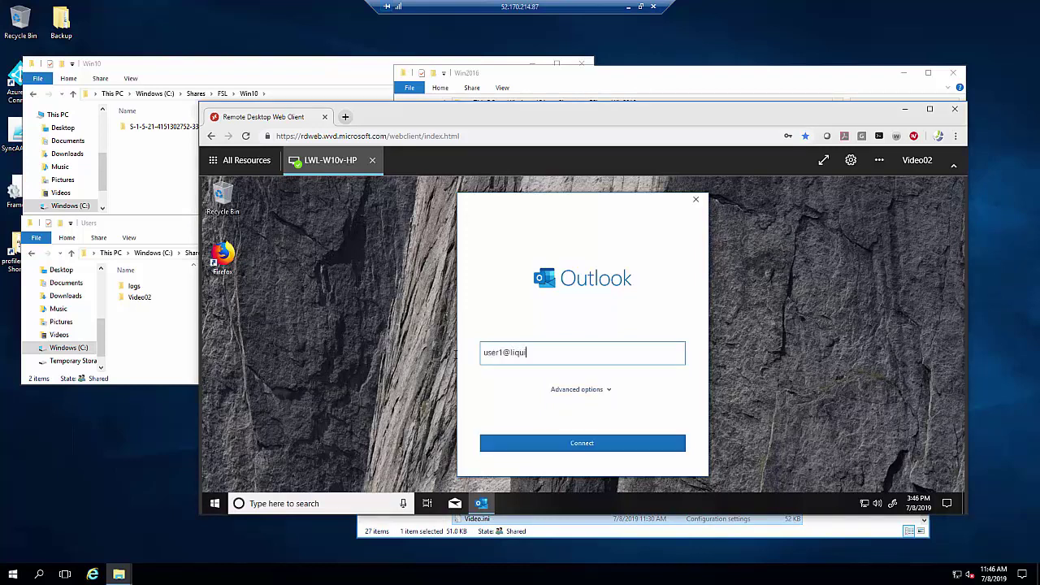
key("Return")
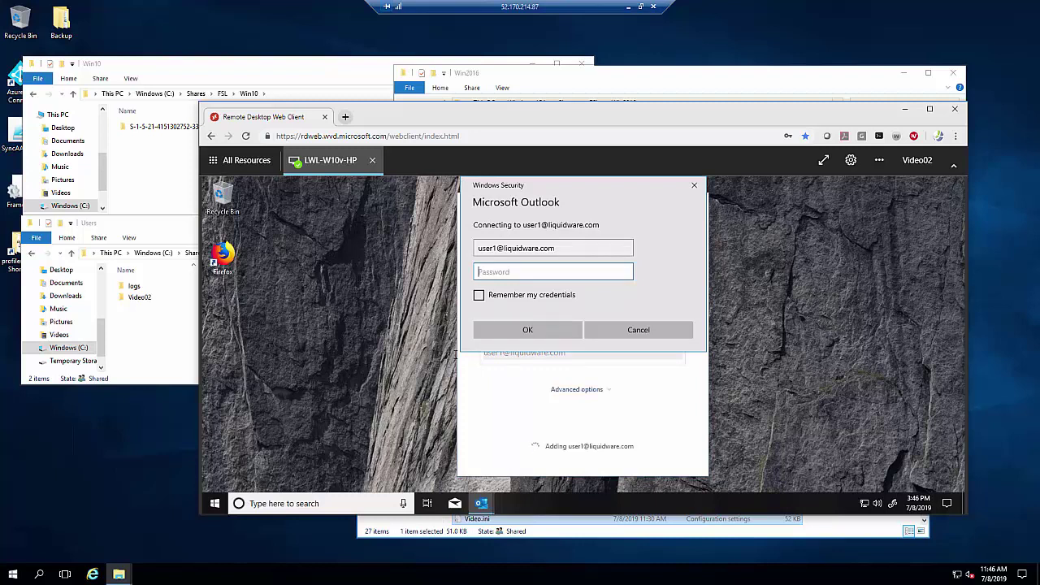
left_click(480, 297)
left_click(529, 329)
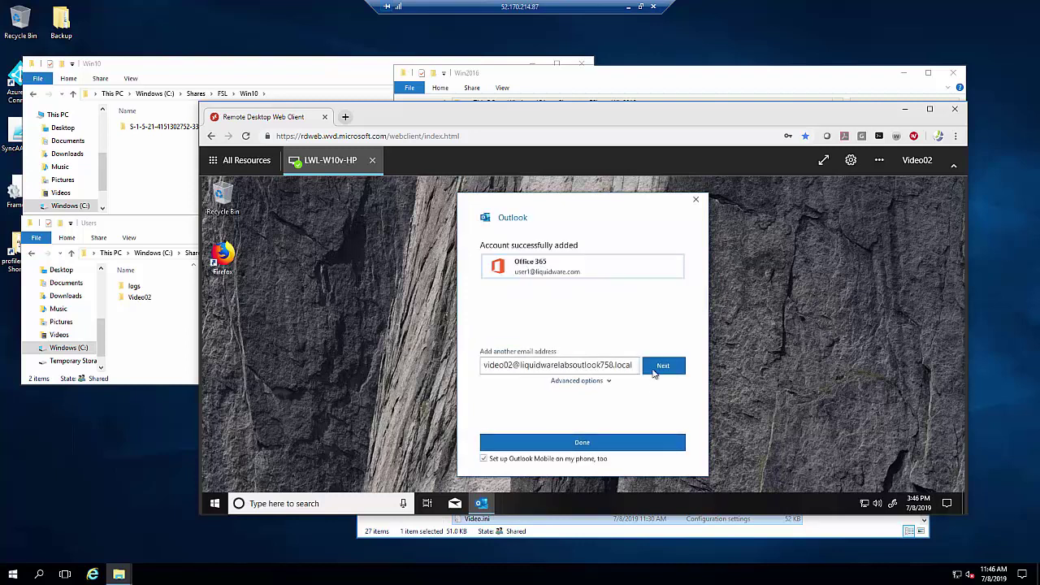
left_click(484, 459)
left_click(579, 443)
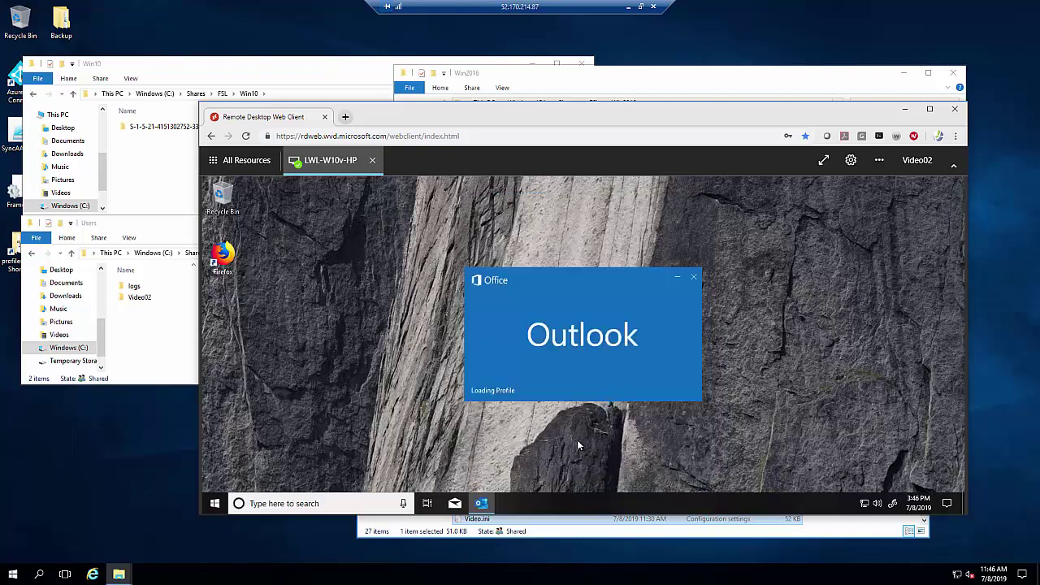
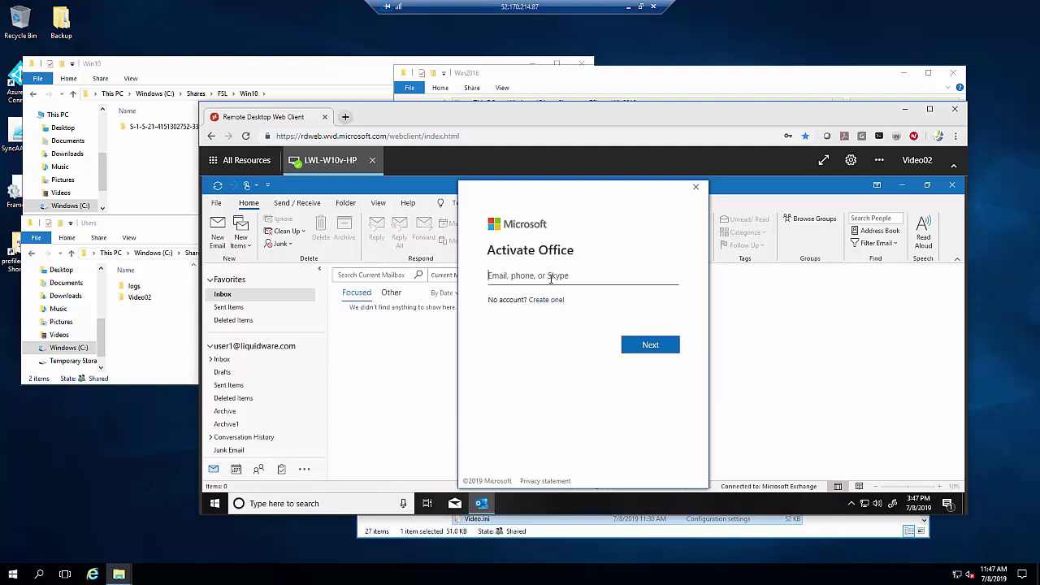
Sign in with the work account e-mail and password, allow device use, and finish Office activation.
key("Return")
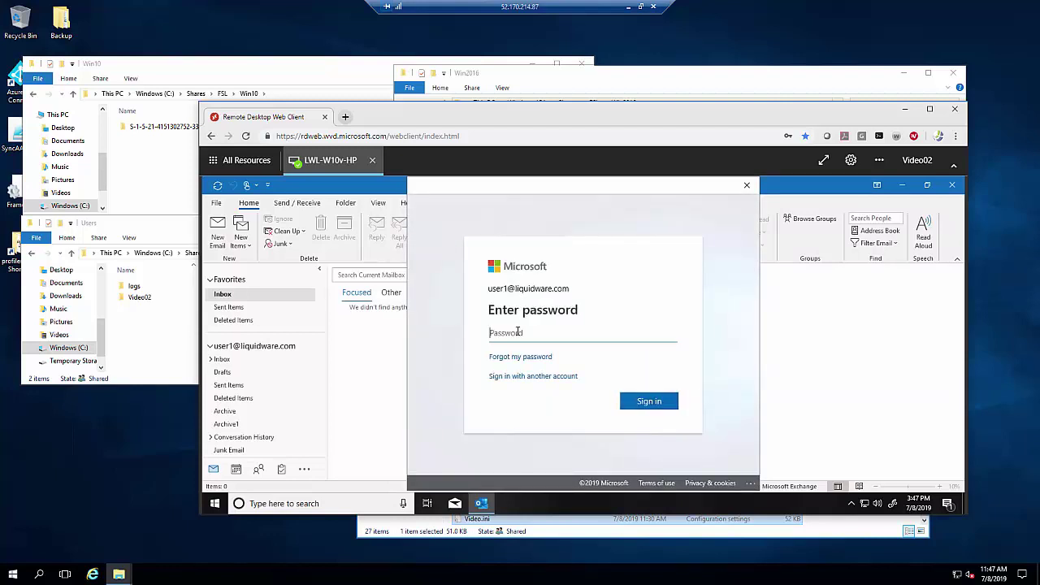
type("•")
left_click(648, 401)
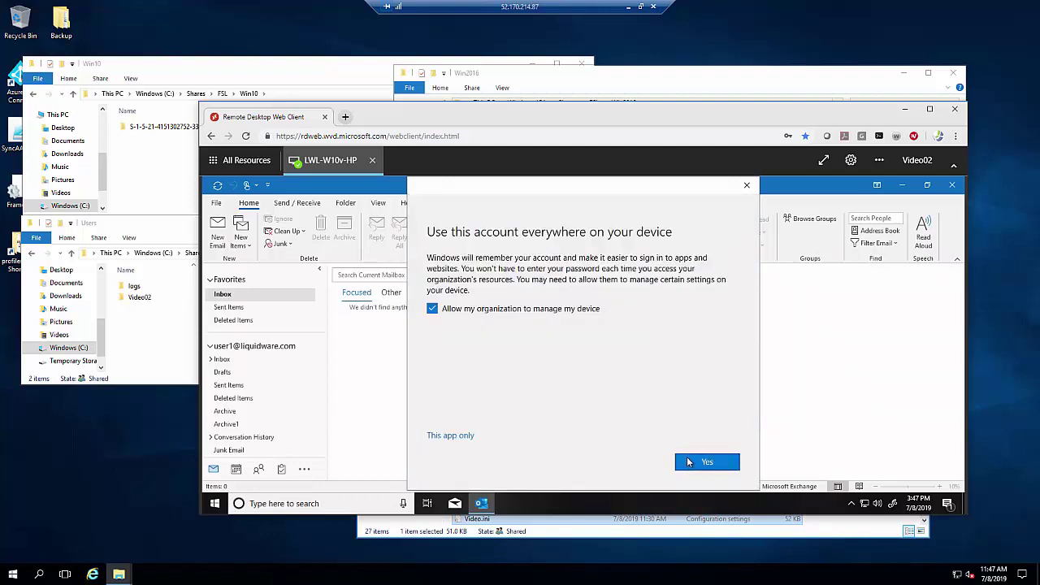
left_click(682, 464)
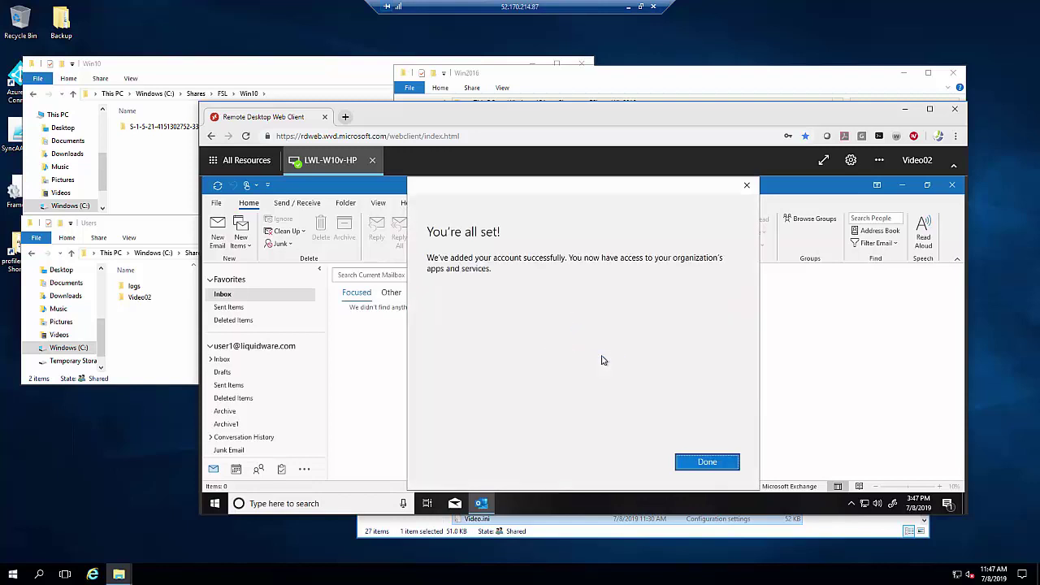
left_click(707, 463)
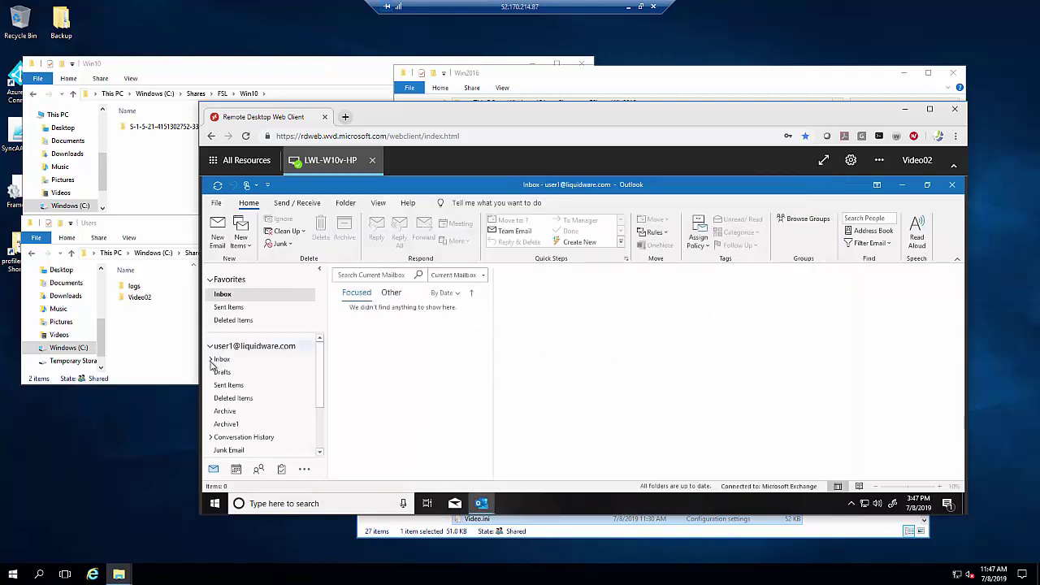
Browse the Inbox and Support t6est folders and dismiss the simplified ribbon suggestion.
left_click(210, 359)
left_click(248, 372)
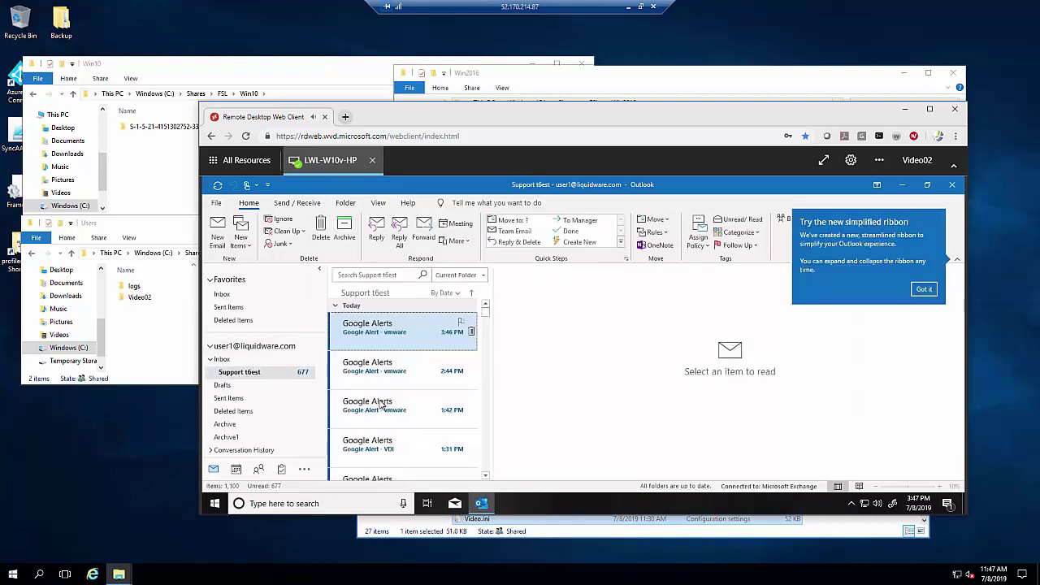
left_click(920, 291)
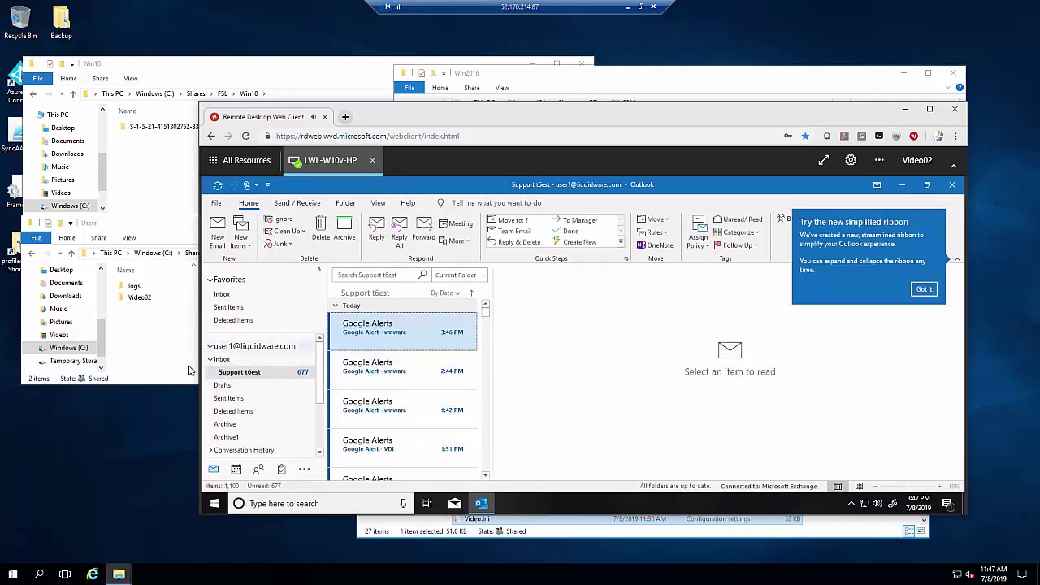
left_click(224, 360)
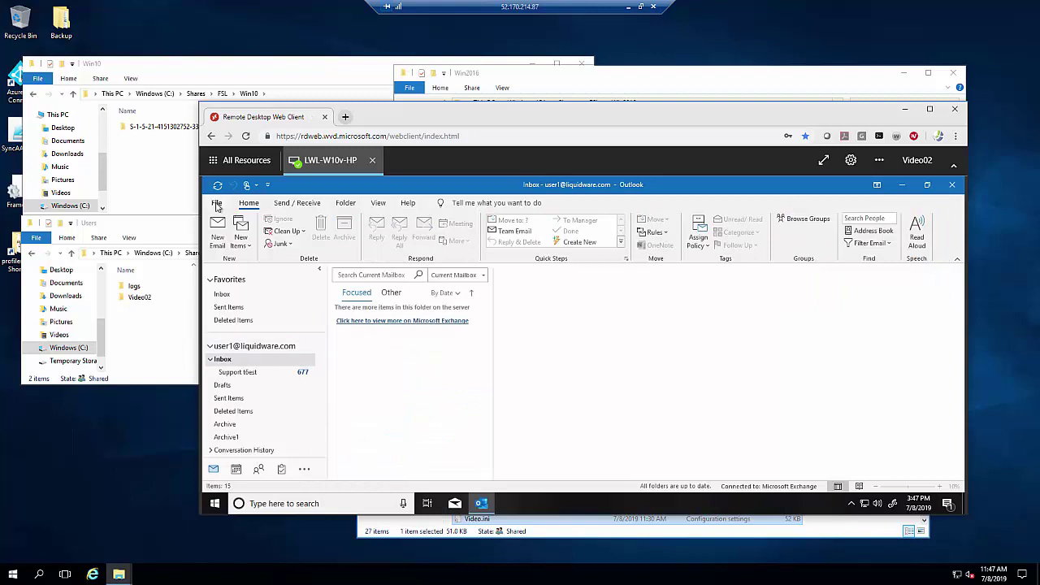
Choose Calligraphy as the Office Background under Office Account, then close Outlook.
left_click(216, 202)
left_click(238, 351)
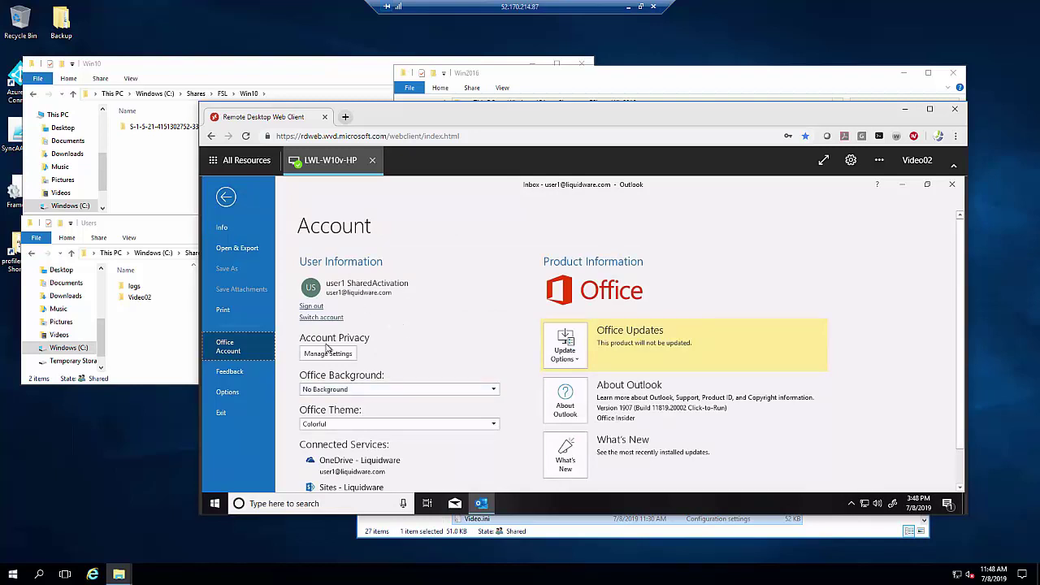
left_click(494, 390)
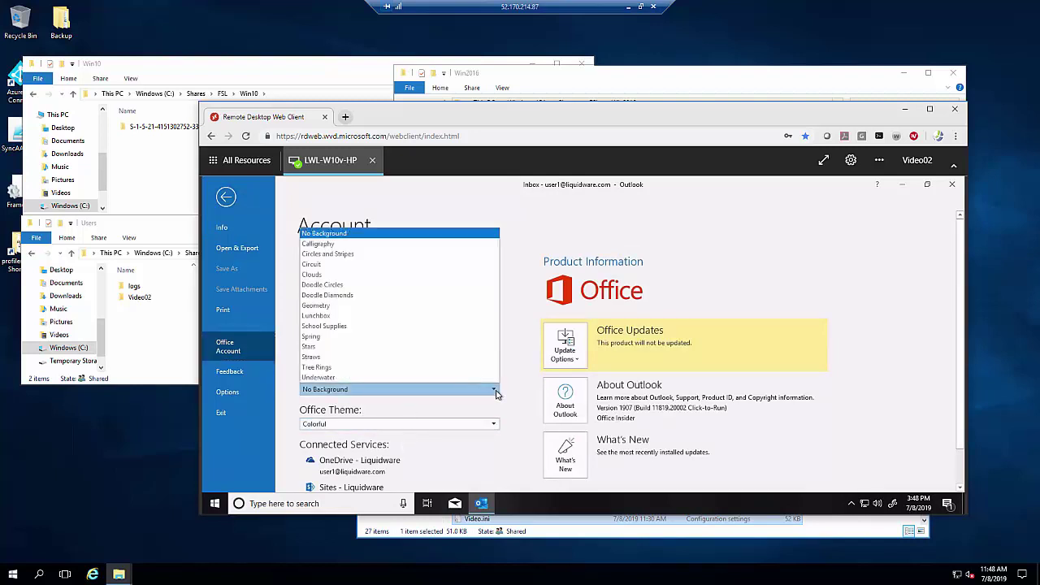
left_click(334, 244)
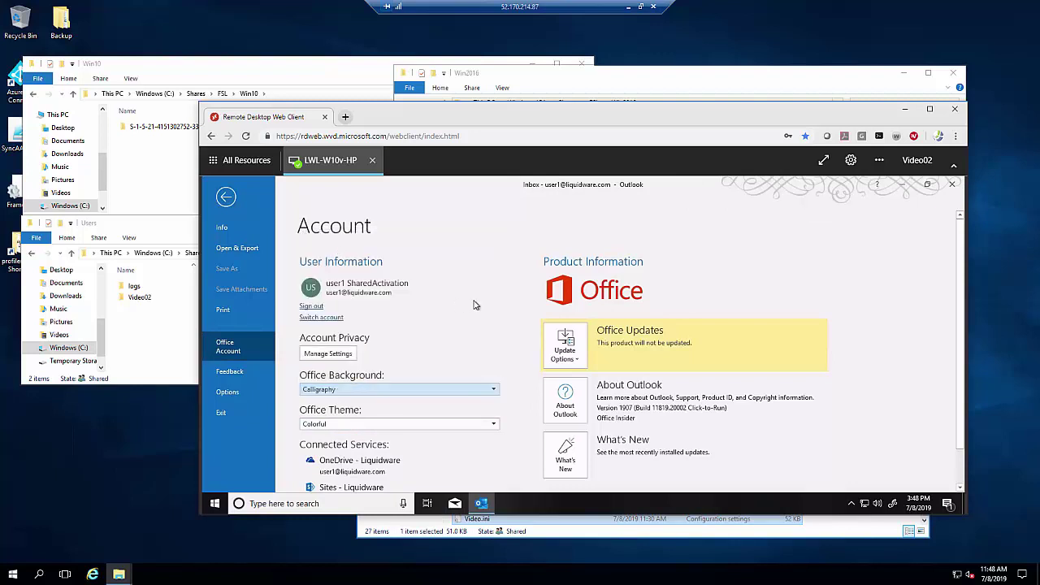
left_click(226, 196)
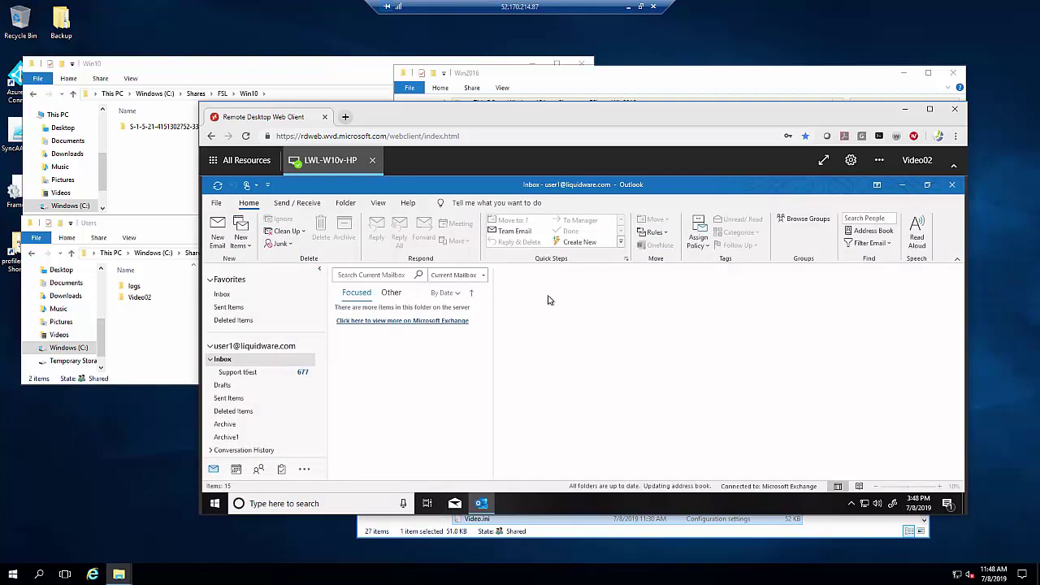
left_click(951, 185)
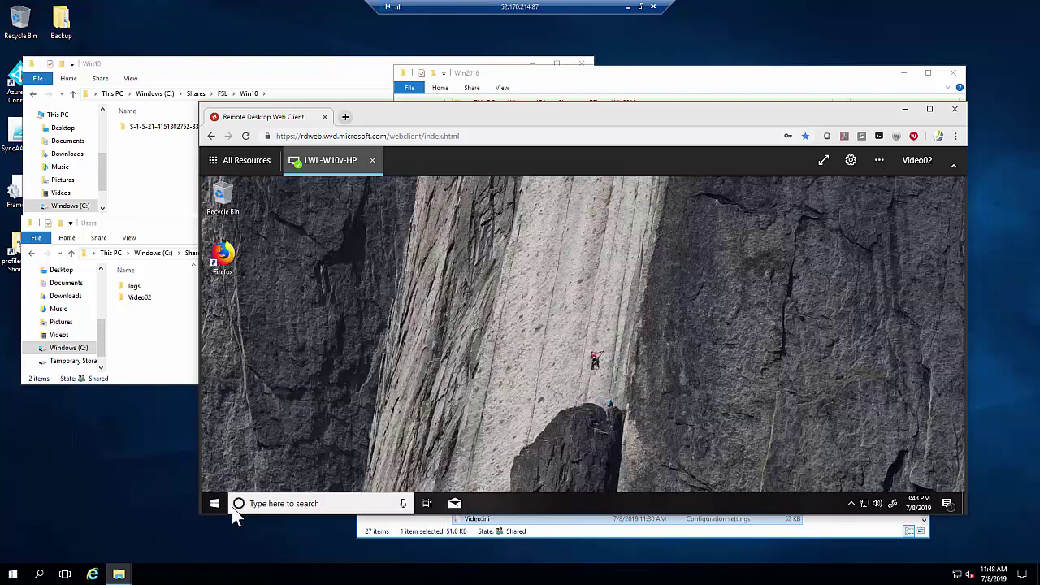
left_click(218, 504)
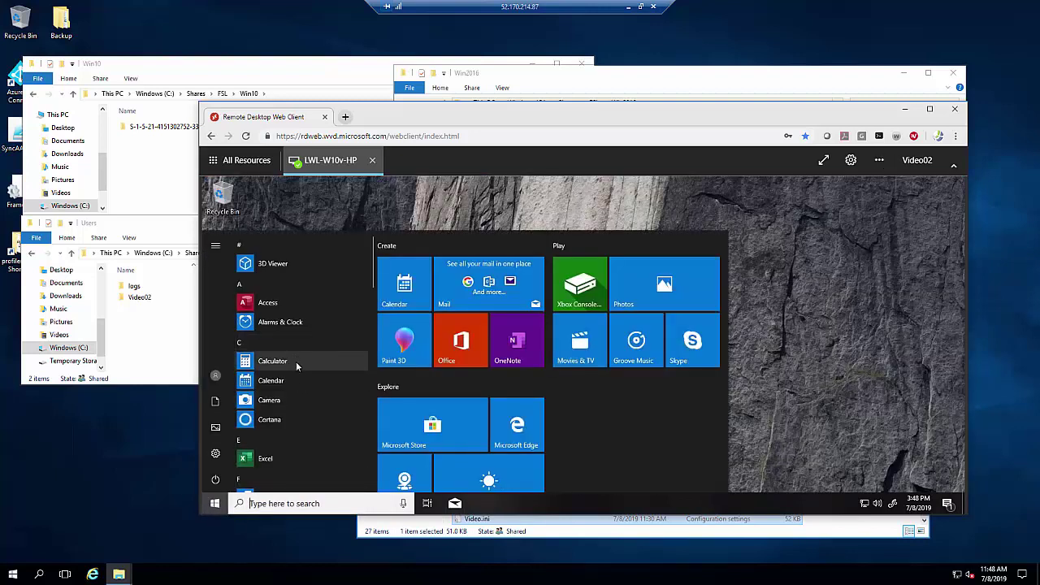
scroll(294, 381, "down", 1)
left_click(280, 427)
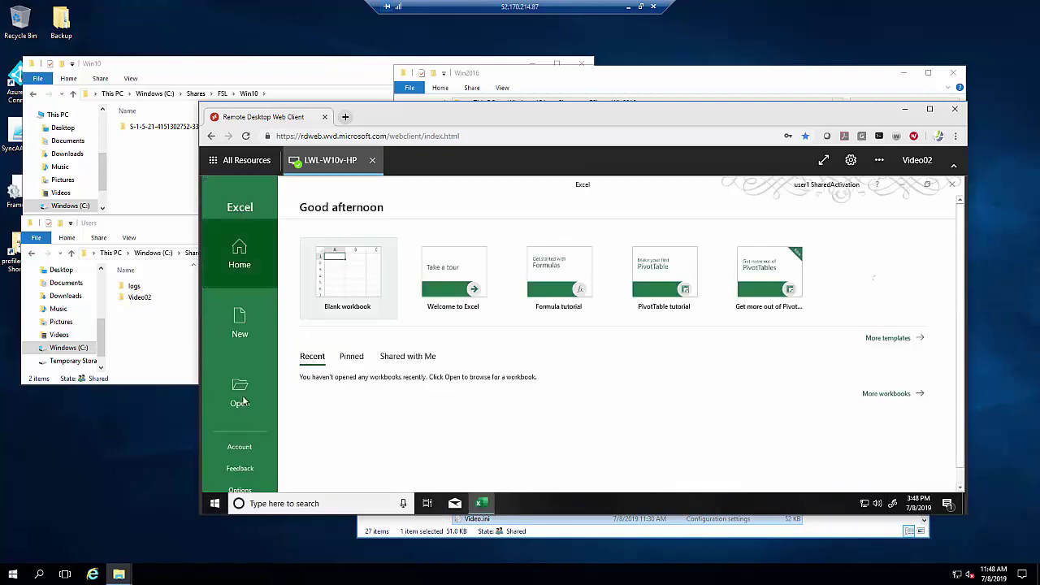
left_click(245, 449)
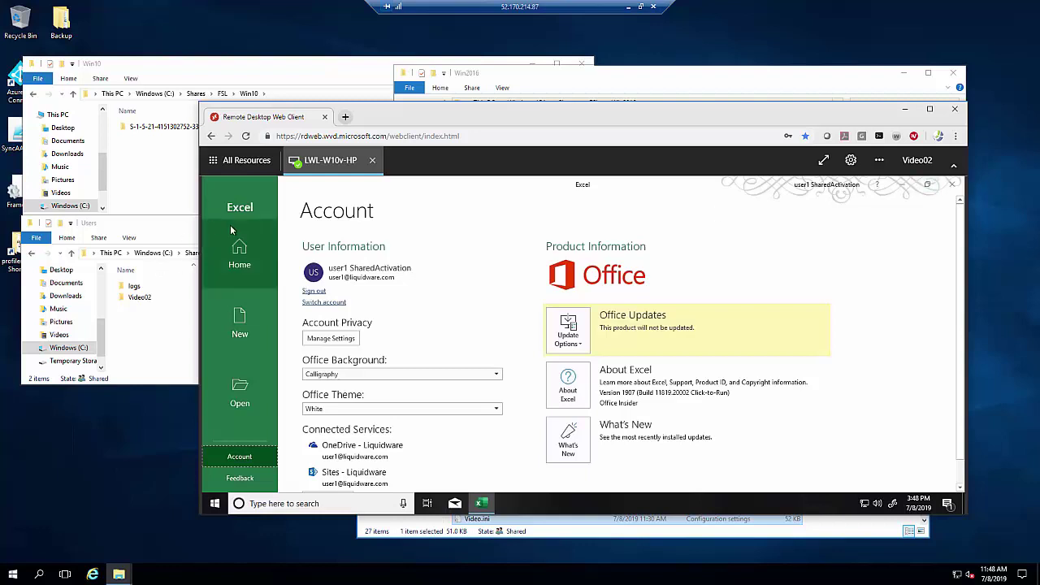
left_click(241, 255)
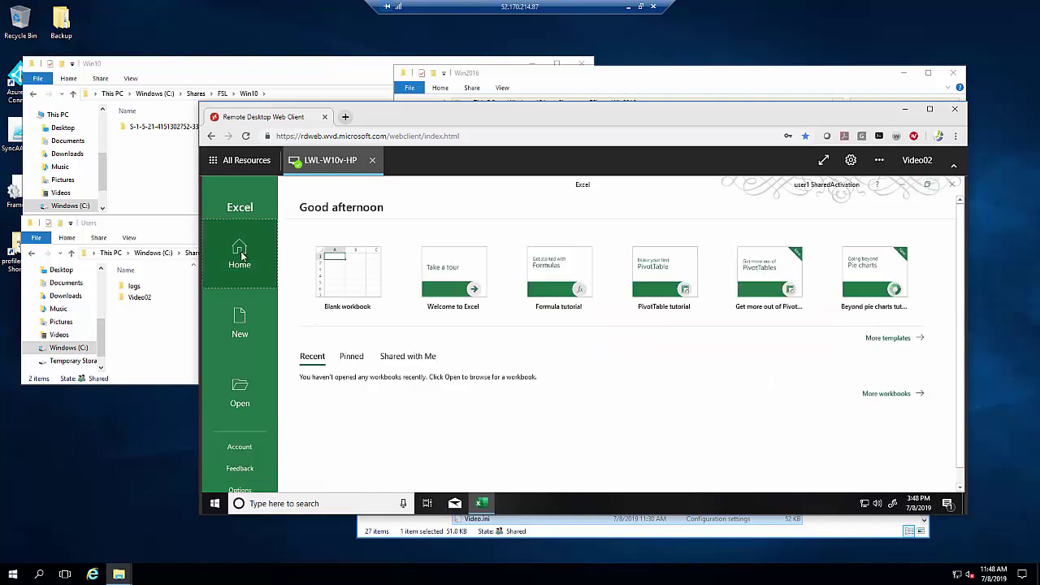
left_click(954, 186)
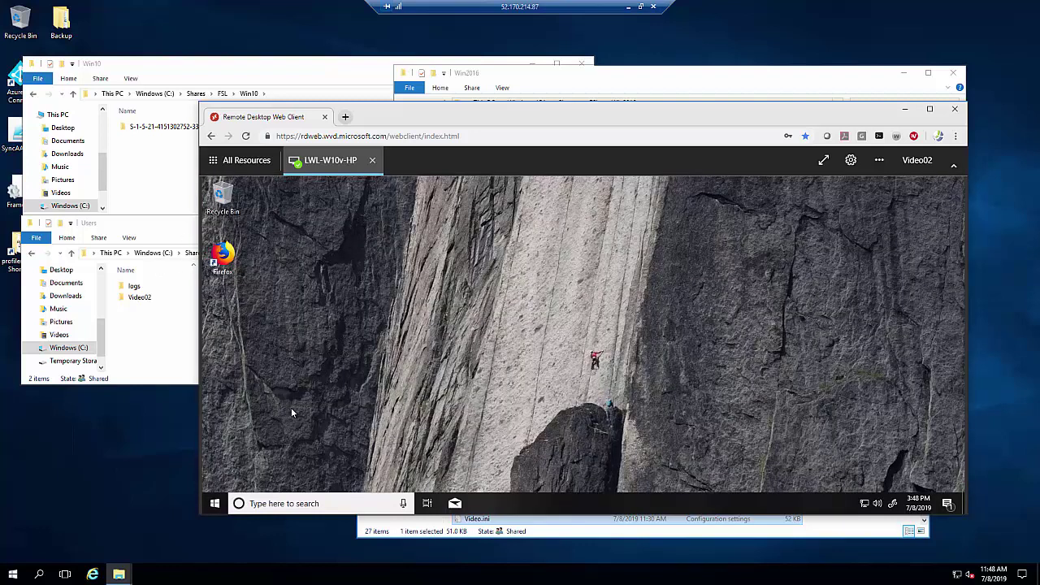
Launch Firefox from the remote desktop and close its Privacy Notice tab.
left_click(229, 258)
double_click(229, 258)
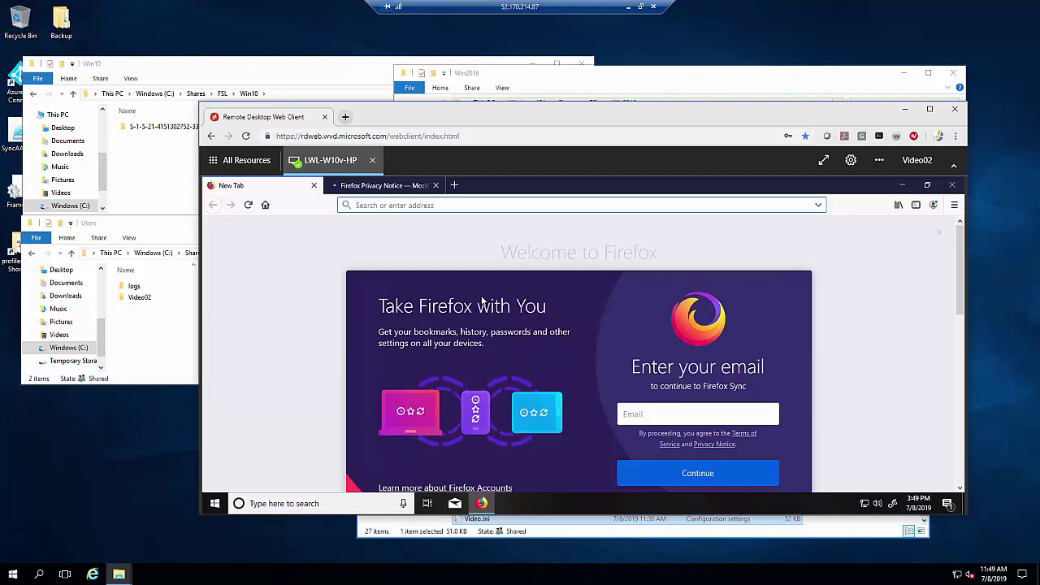
left_click(435, 185)
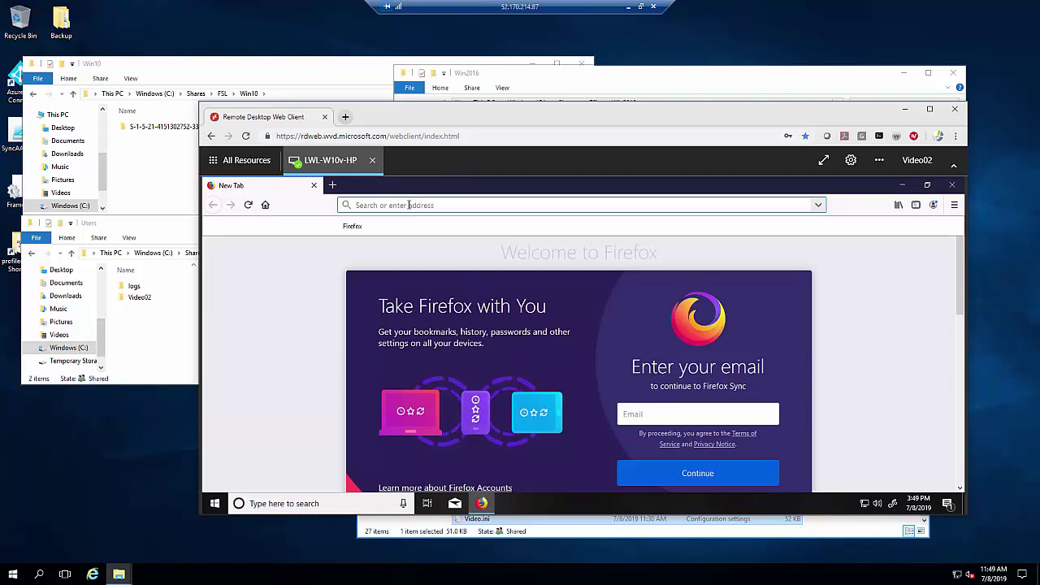
left_click(409, 205)
type("https:/")
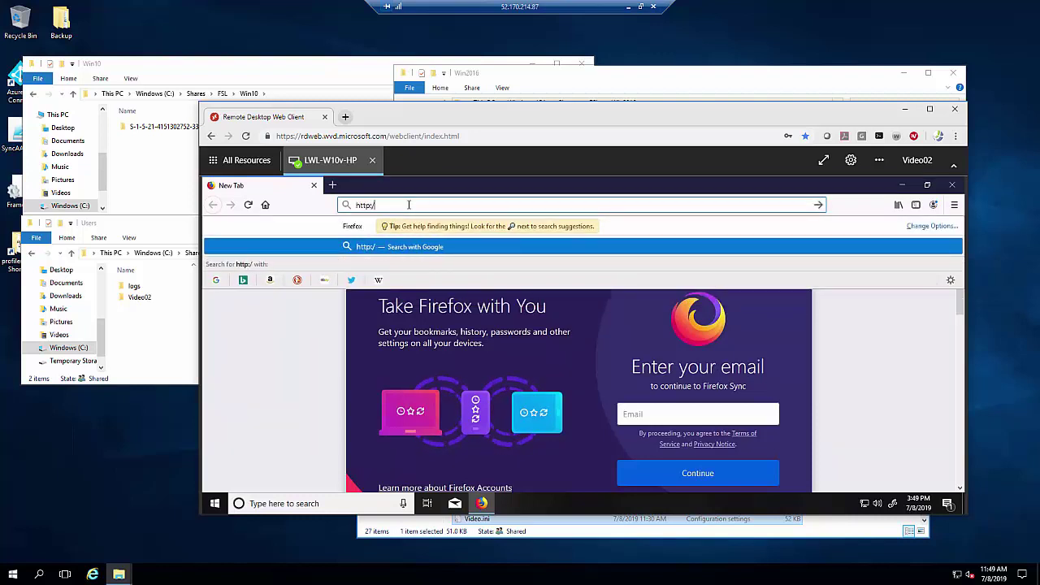
type("/www.liquidwa")
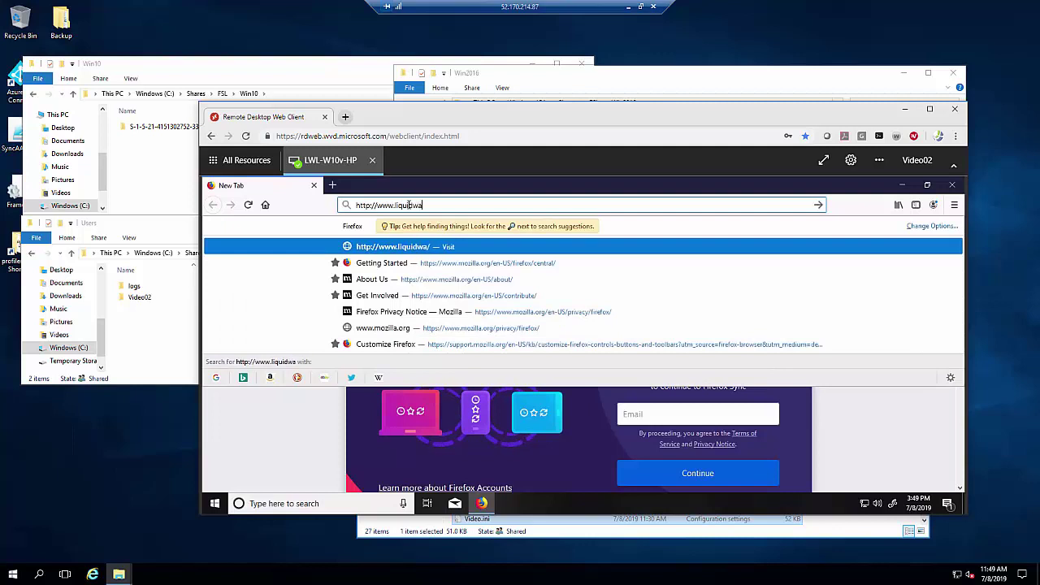
type("re.com")
key("Return")
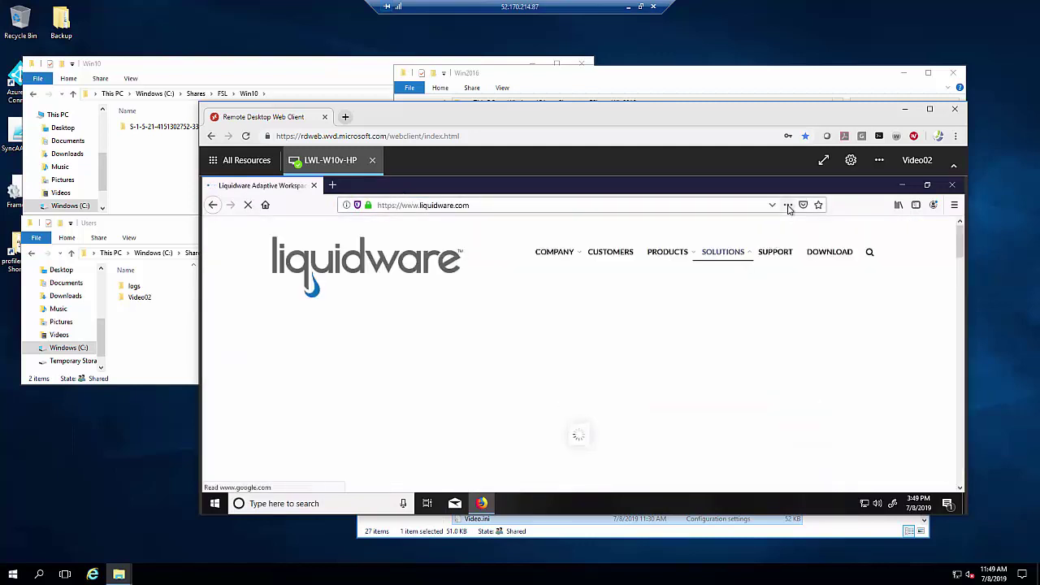
left_click(787, 205)
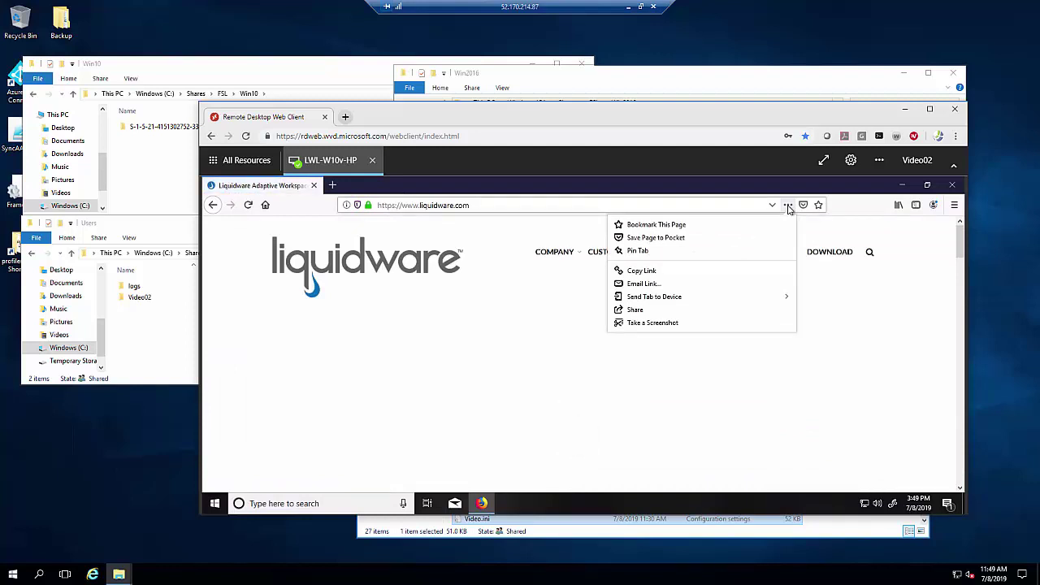
left_click(815, 213)
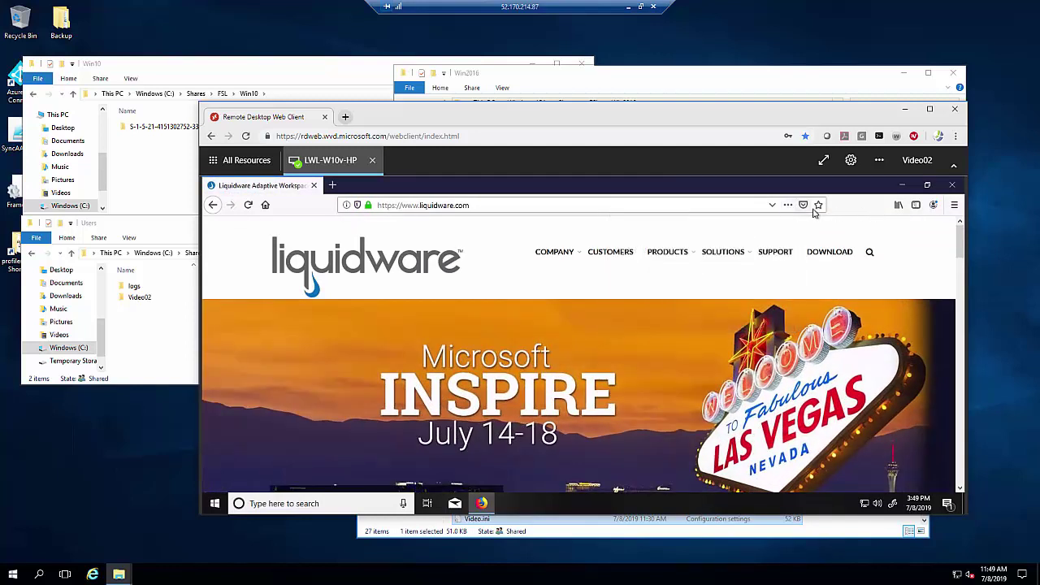
left_click(954, 207)
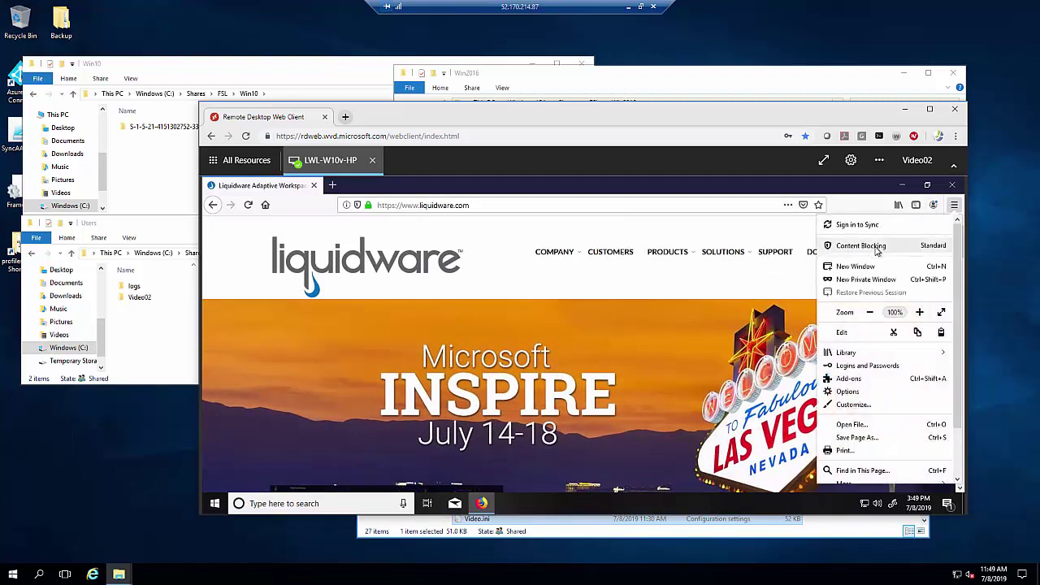
In Options > Home, set Homepage and new windows to Custom URLs using the current liquidware.com page.
left_click(847, 392)
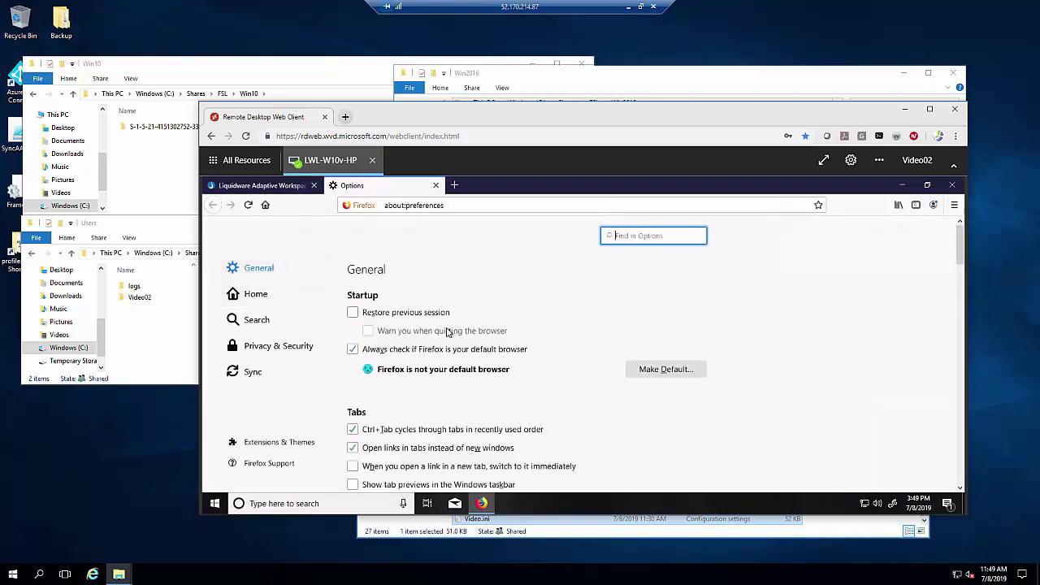
scroll(446, 329, "down", 3)
scroll(446, 329, "up", 3)
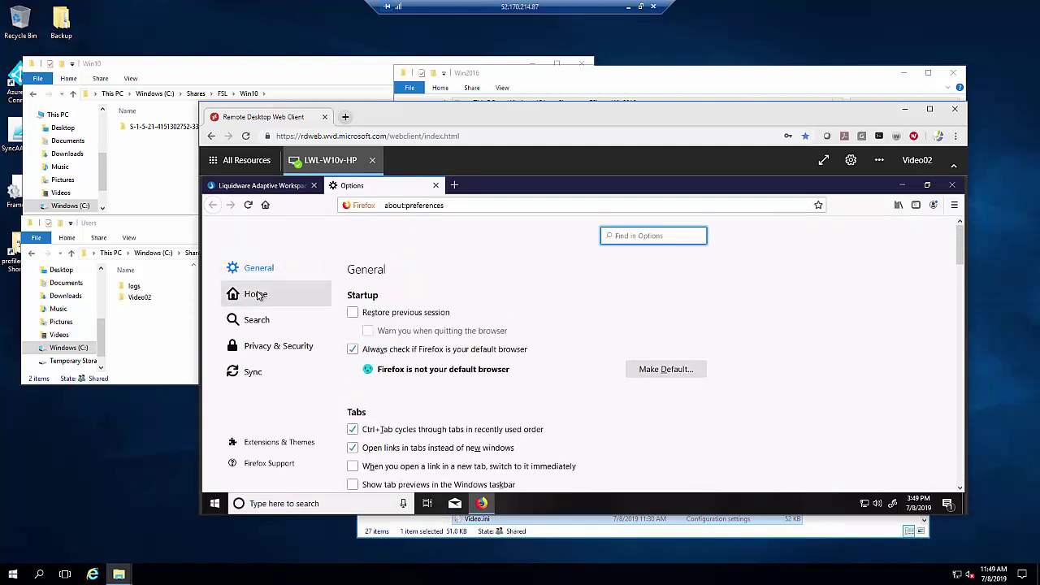
scroll(496, 342, "down", 5)
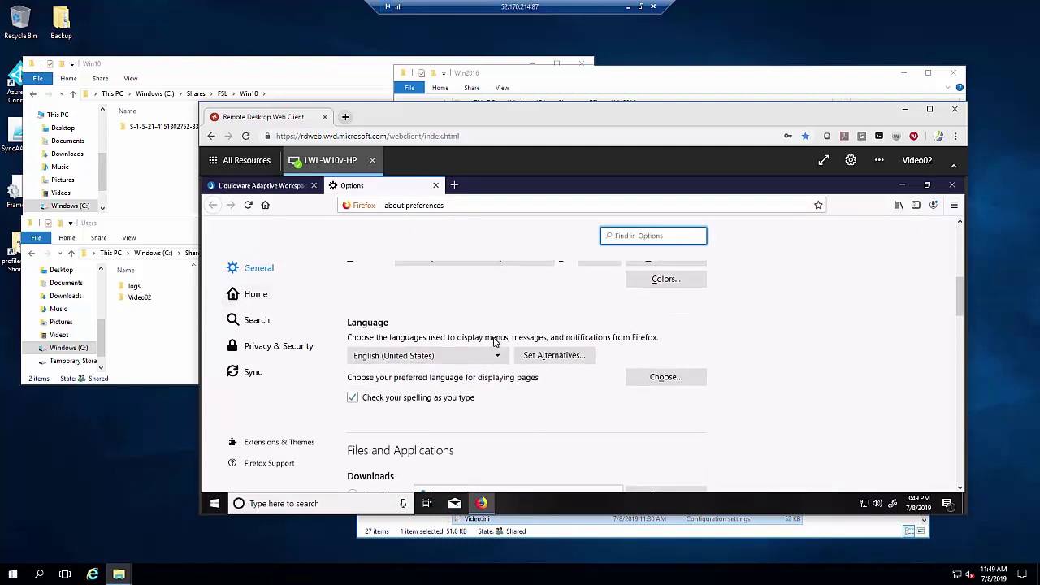
scroll(497, 342, "up", 5)
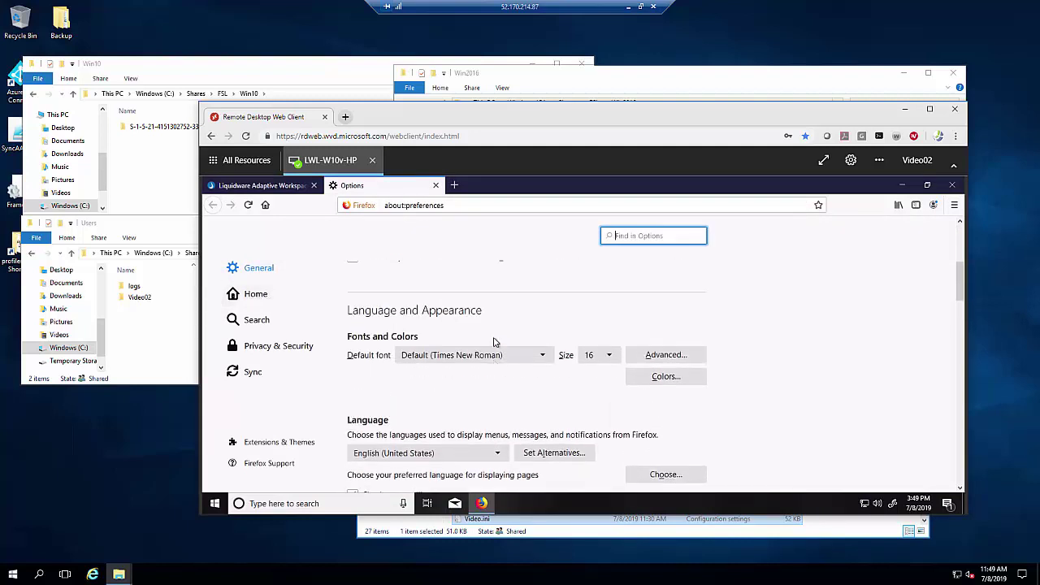
left_click(255, 301)
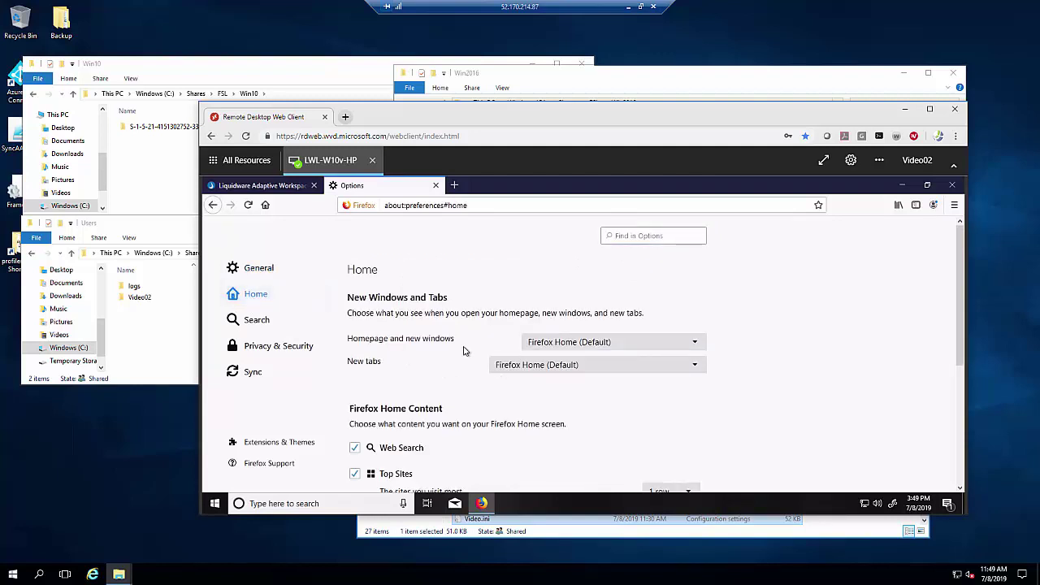
left_click(698, 345)
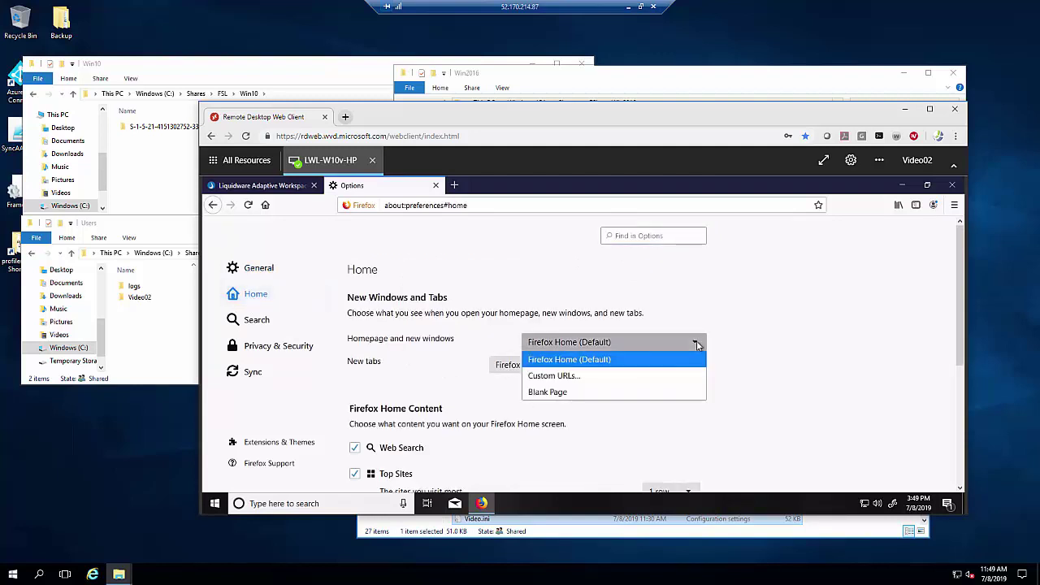
left_click(575, 378)
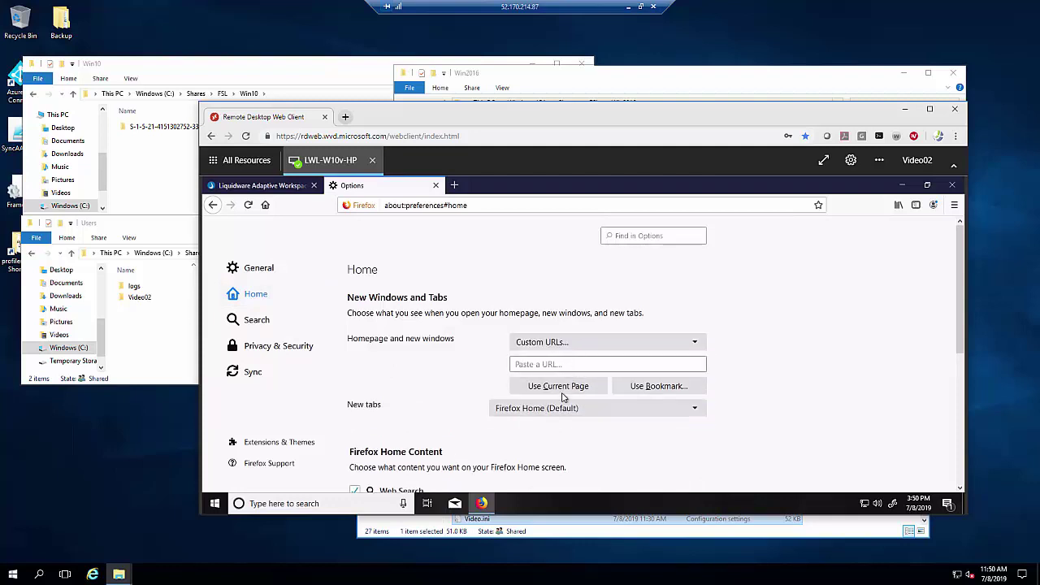
left_click(561, 393)
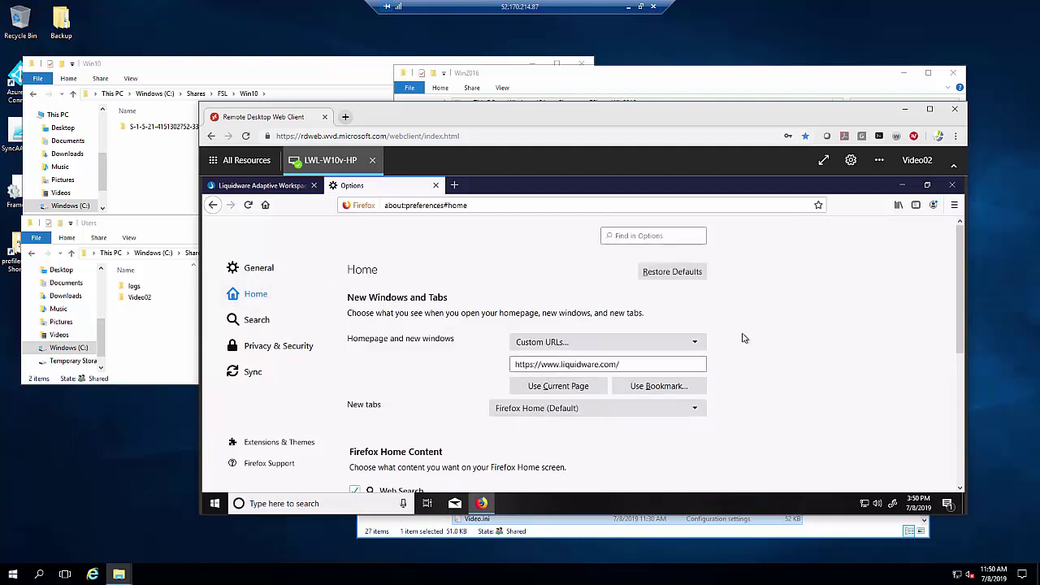
left_click(259, 268)
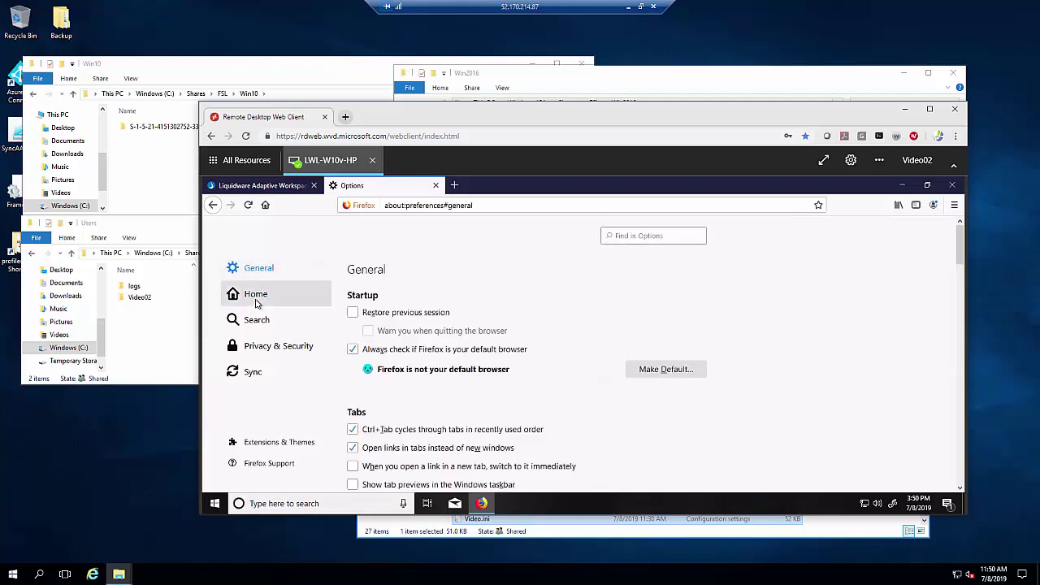
left_click(257, 300)
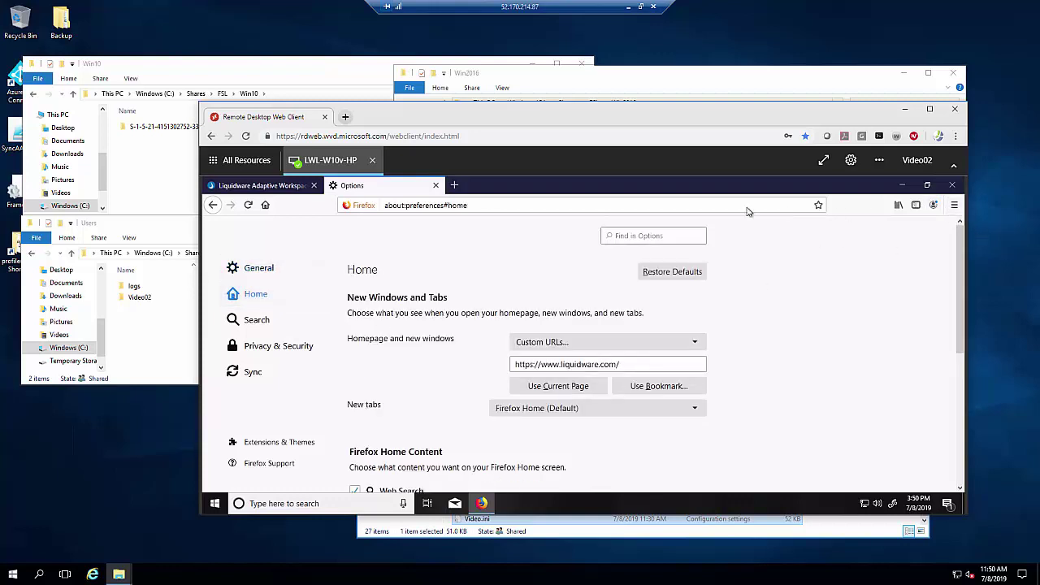
Close Firefox with its two tabs, then sign out from the Start menu account icon.
left_click(952, 185)
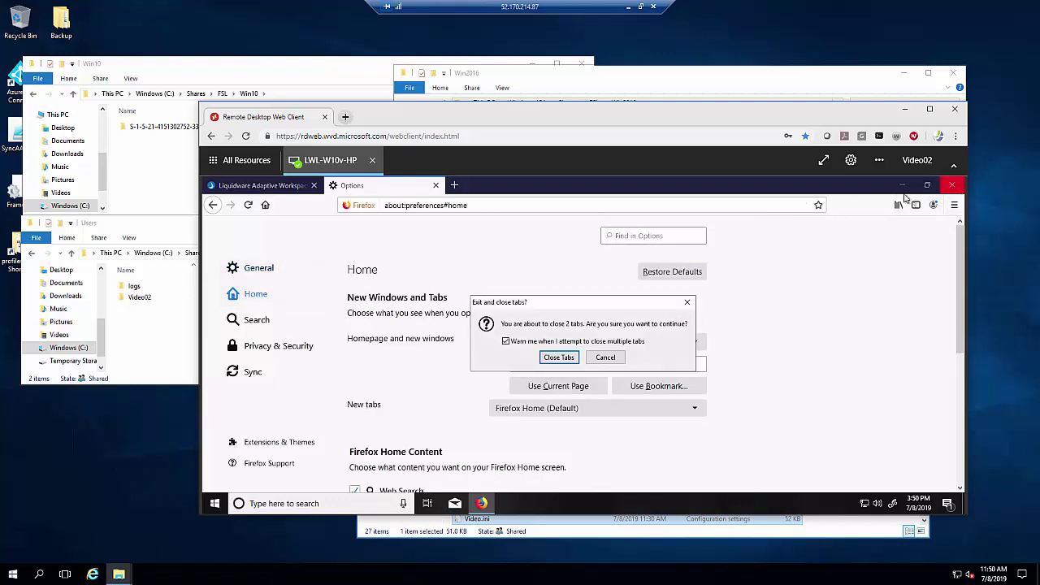
left_click(563, 359)
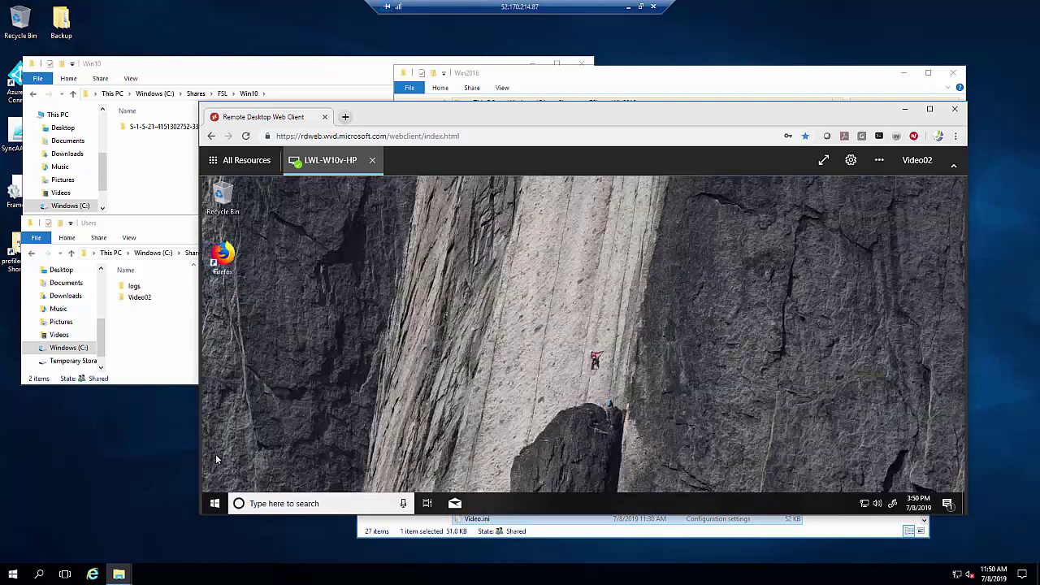
left_click(214, 503)
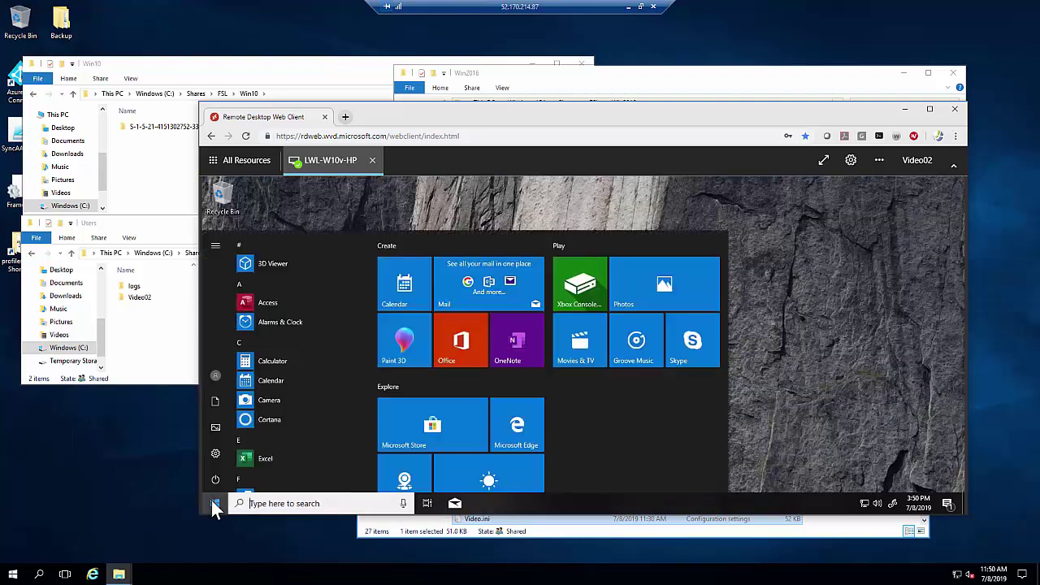
left_click(216, 376)
left_click(236, 348)
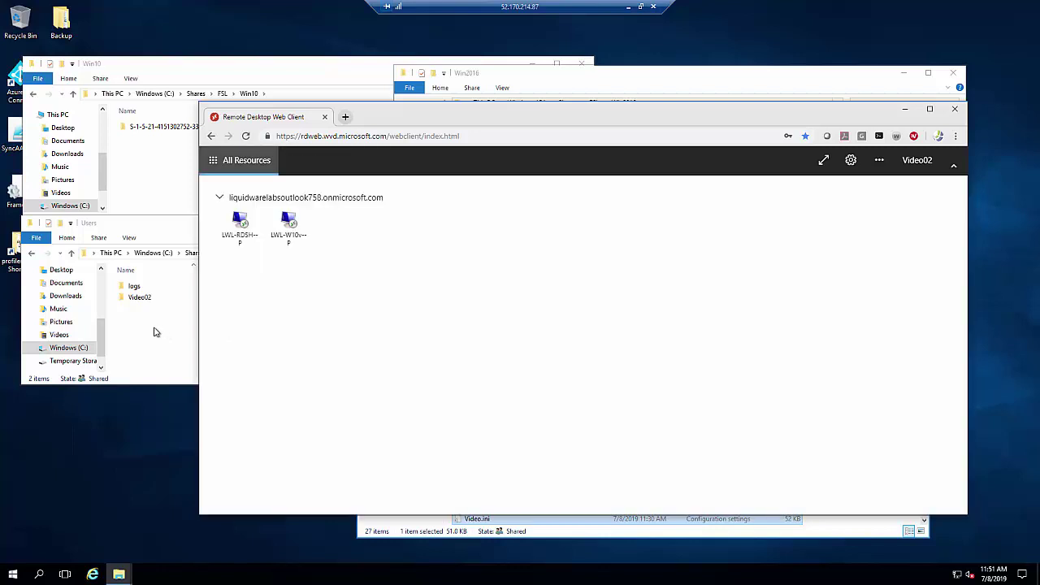
Open Video02 > portability, enlarge the window, look inside win10, then return to portability.
left_click(150, 324)
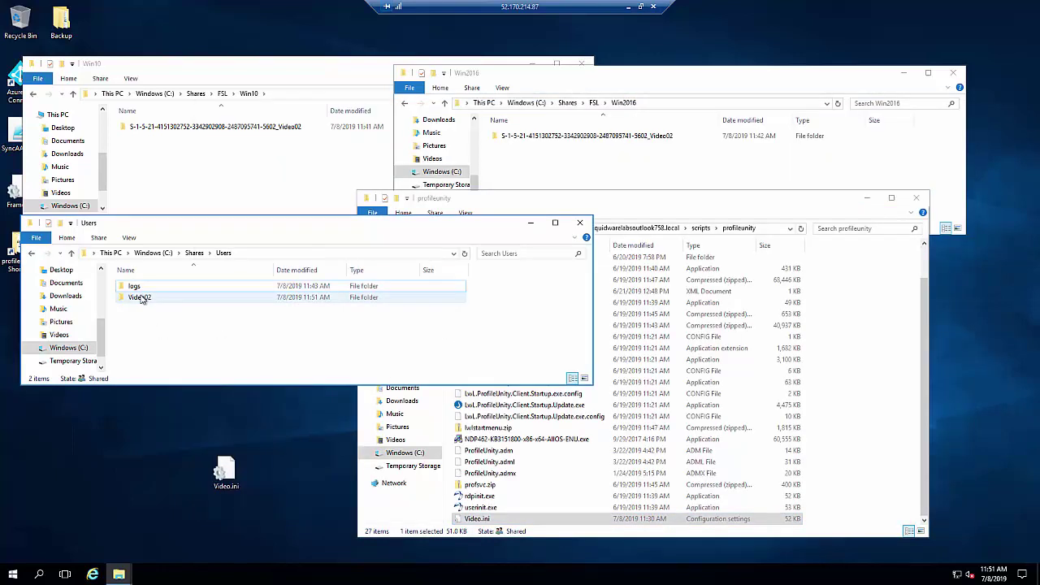
double_click(140, 297)
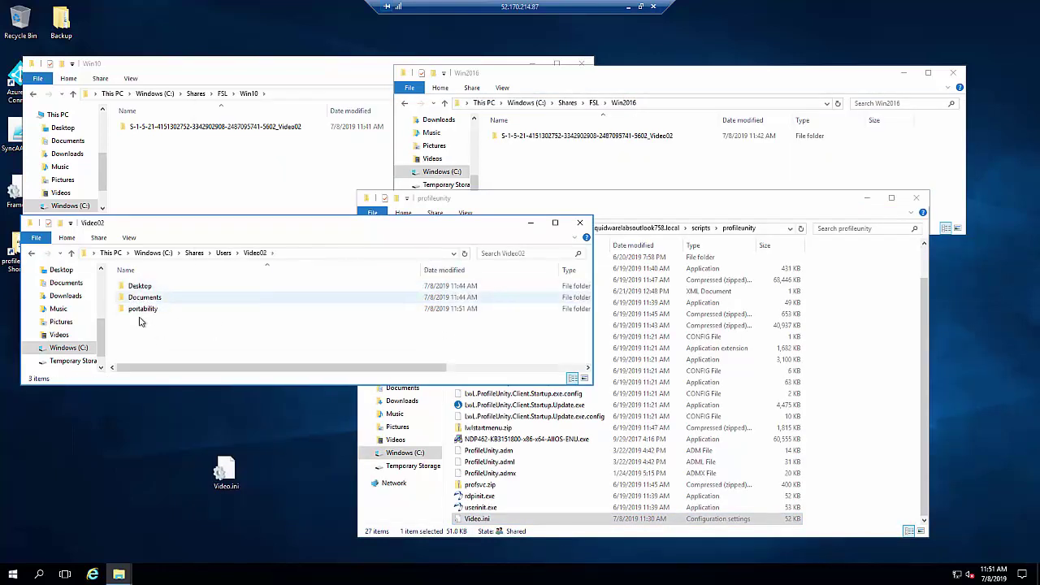
double_click(142, 309)
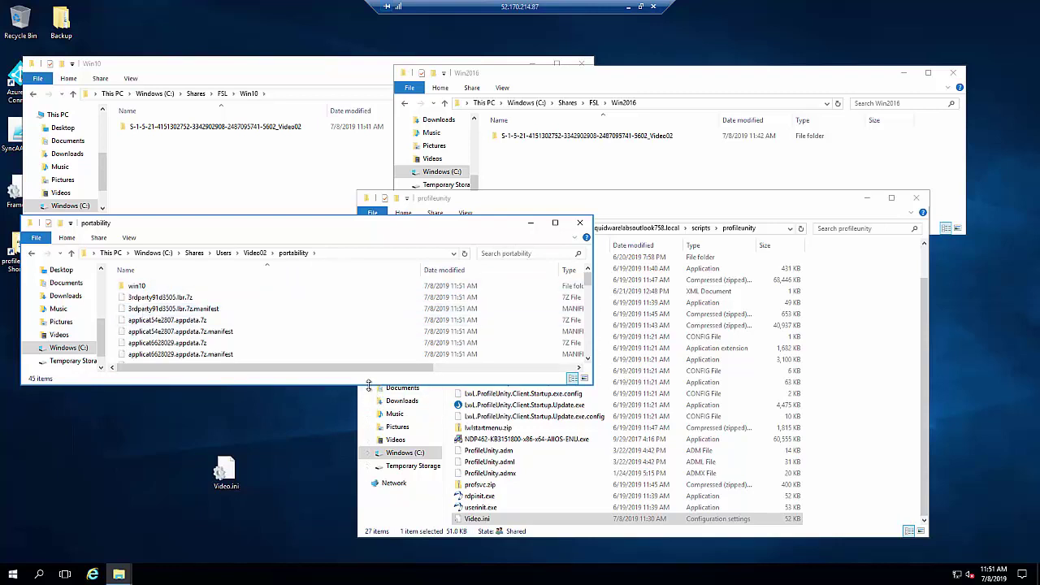
left_click_drag(369, 385, 369, 510)
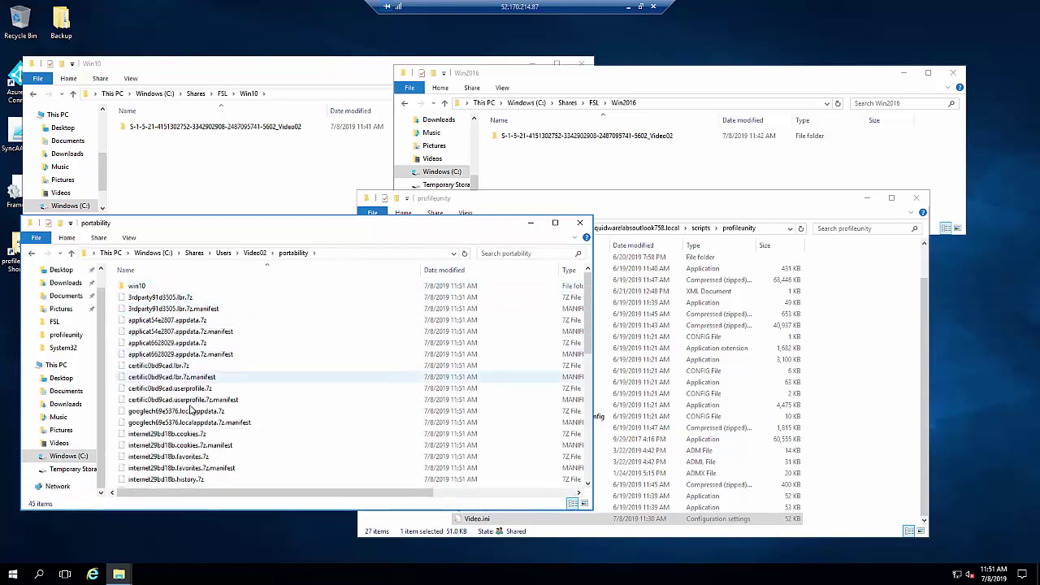
scroll(211, 406, "down", 6)
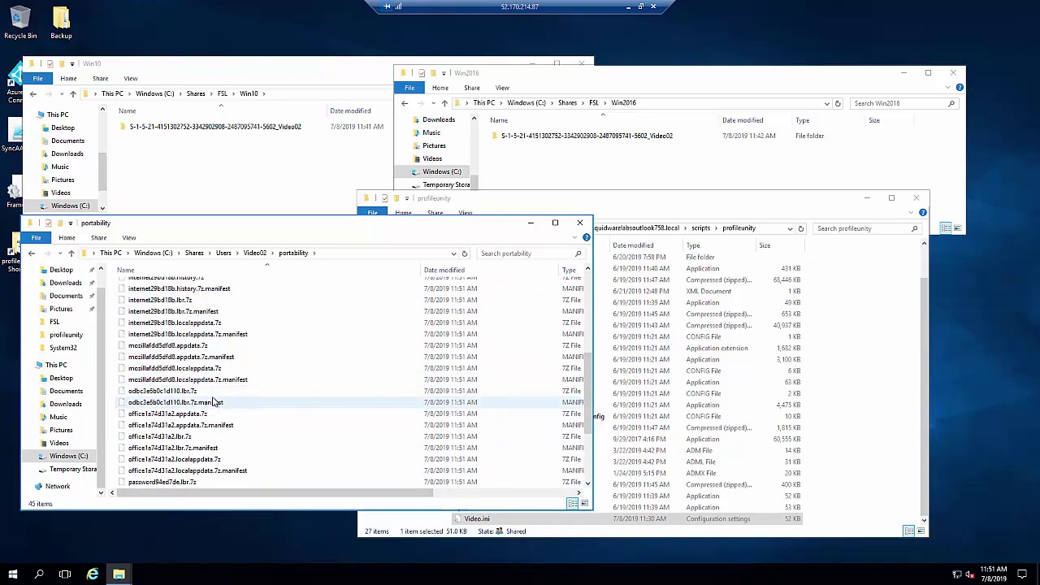
scroll(213, 401, "down", 3)
scroll(218, 390, "up", 9)
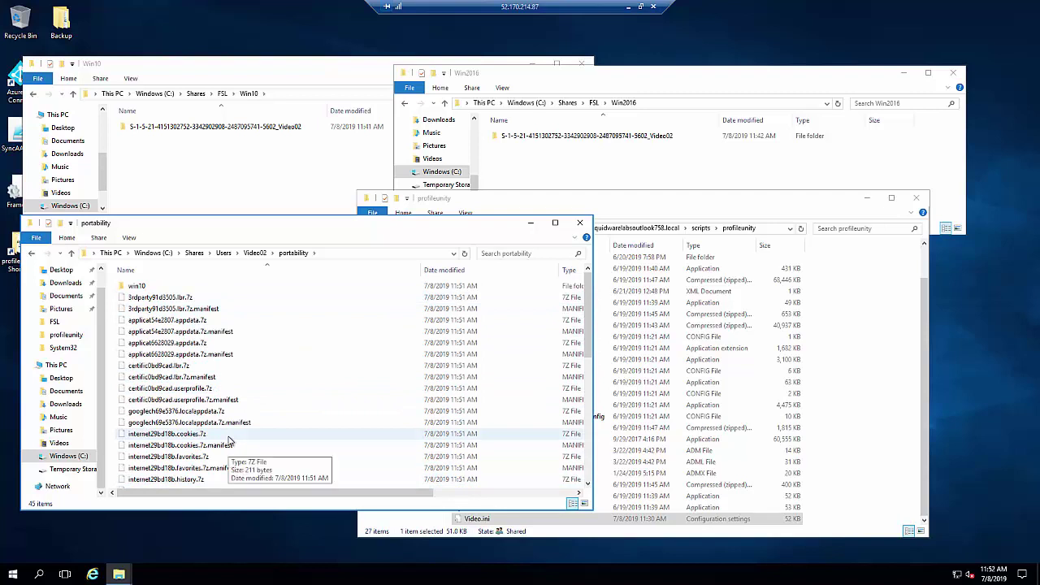
double_click(137, 287)
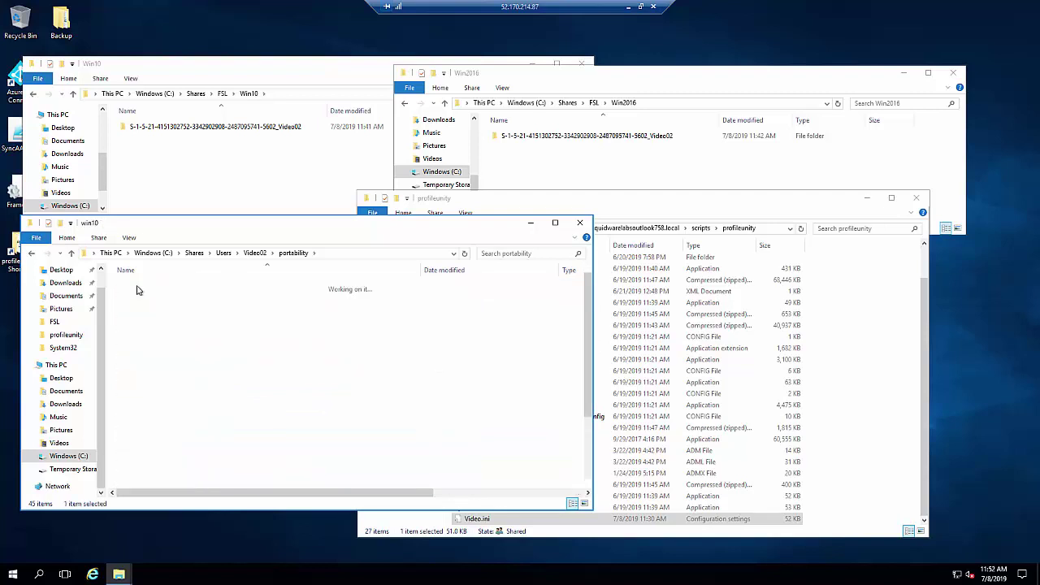
scroll(262, 456, "down", 3)
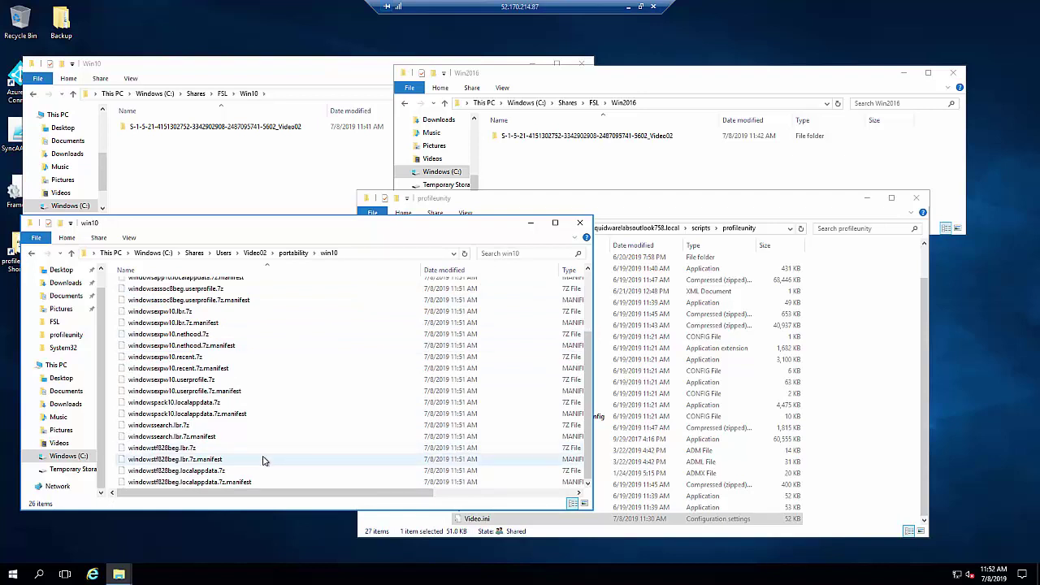
key("BackSpace")
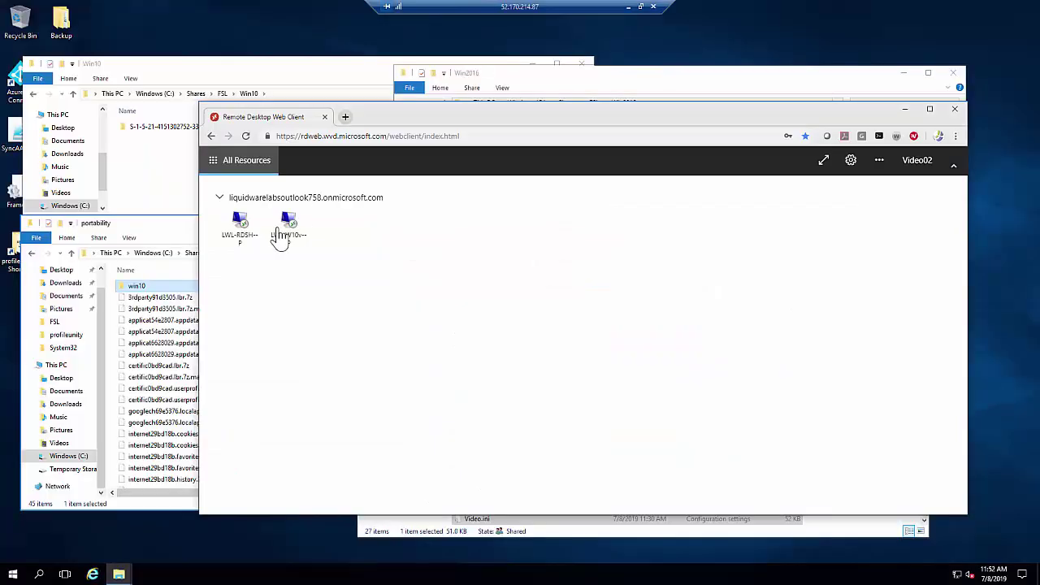
Connect to LWL-RDSH-HP, always allow local resources, sign in with the password, and skip saving it.
left_click(243, 225)
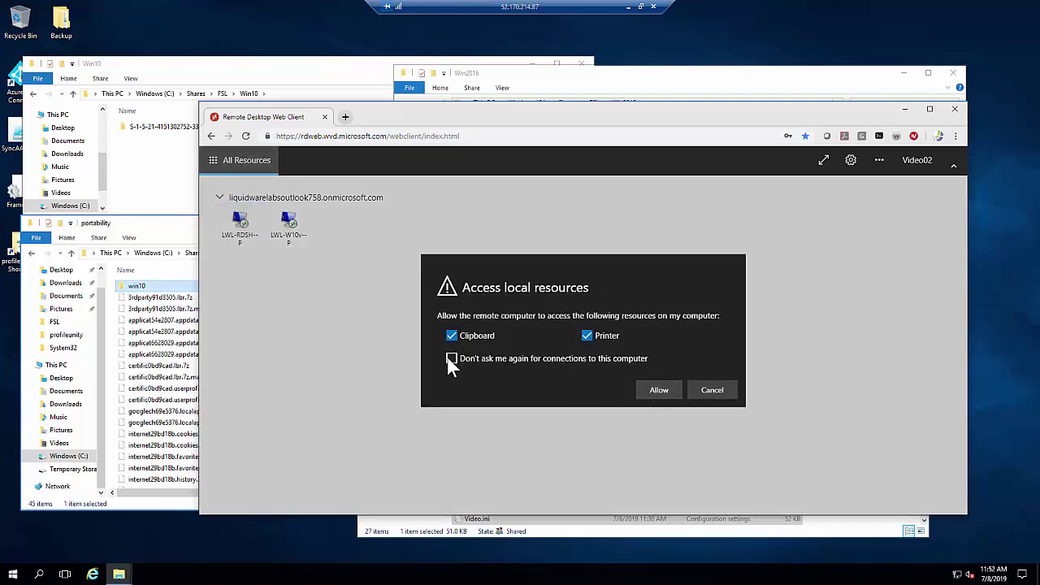
left_click(452, 359)
left_click(660, 397)
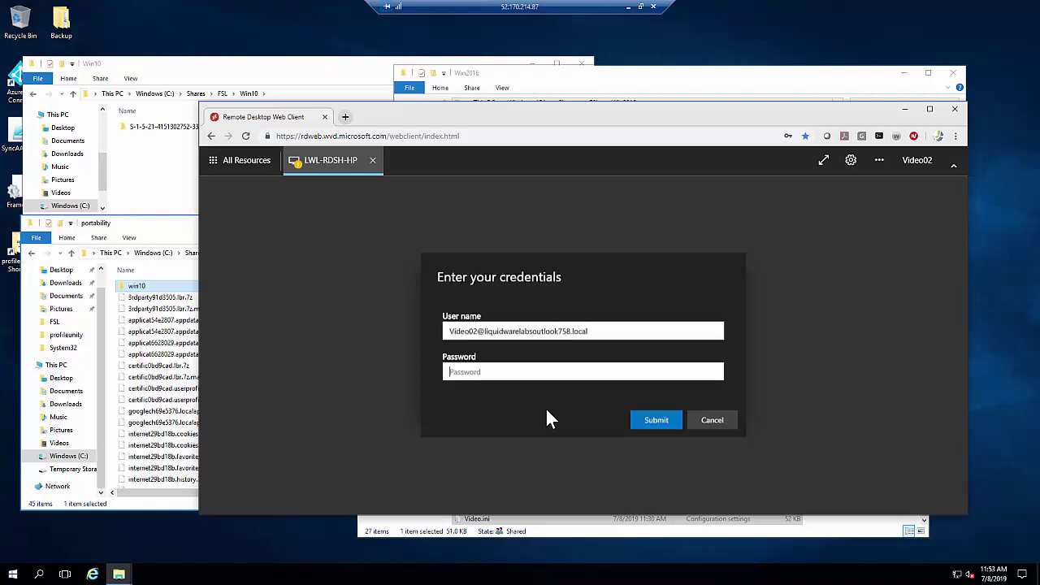
left_click(507, 371)
type("•••••••")
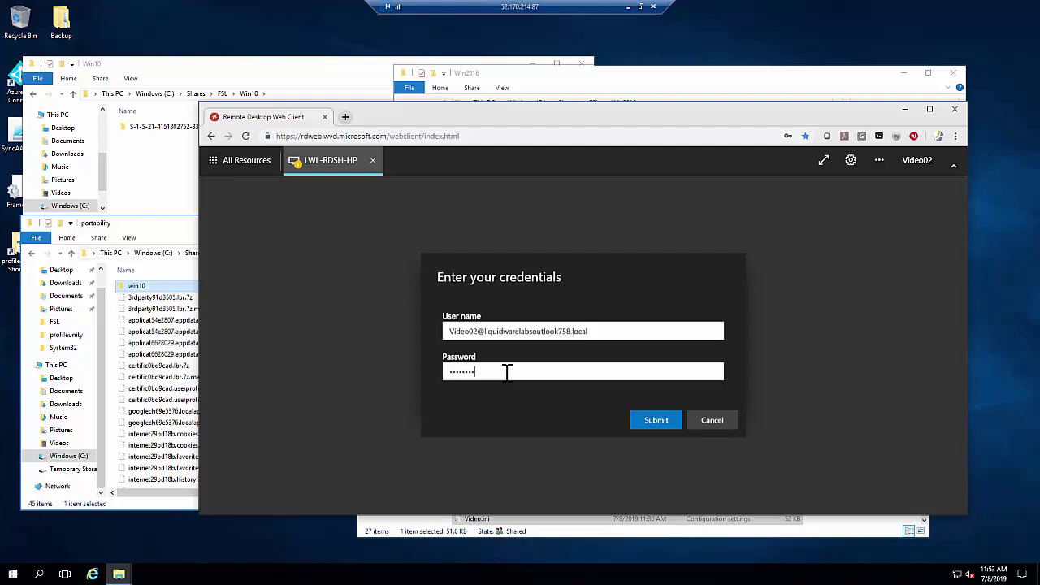
key("Return")
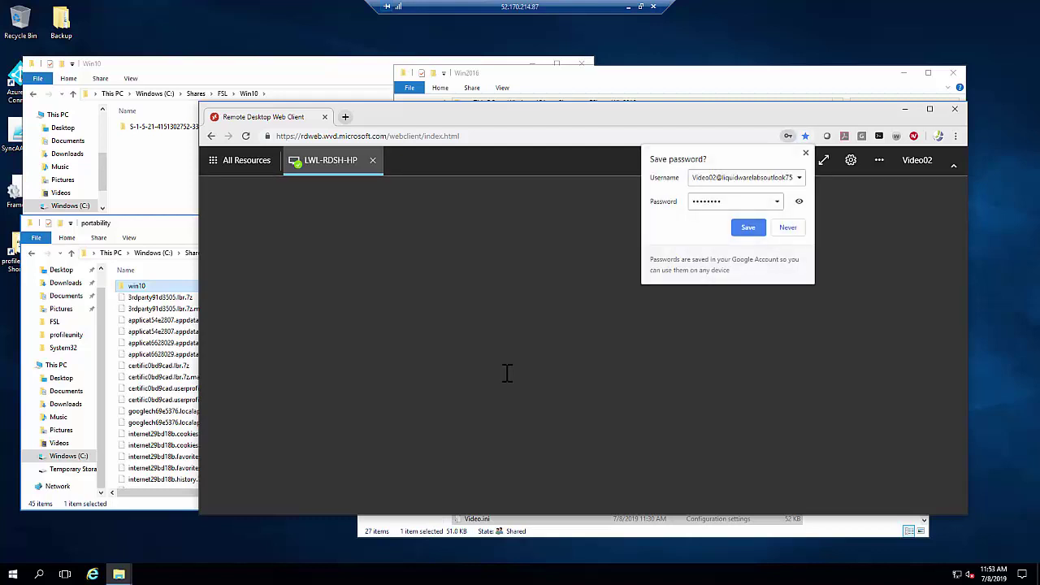
left_click(806, 154)
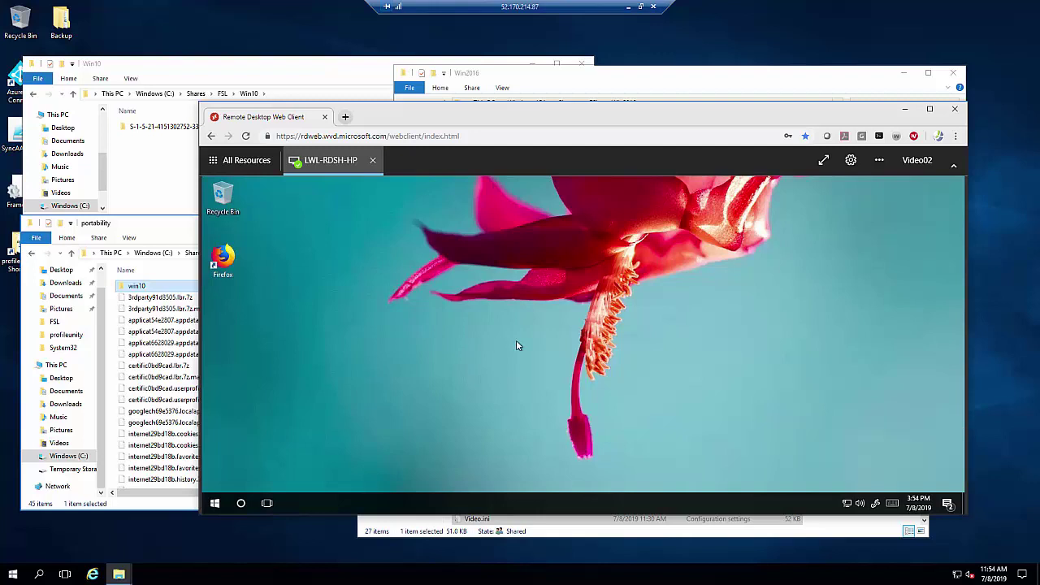
left_click(216, 504)
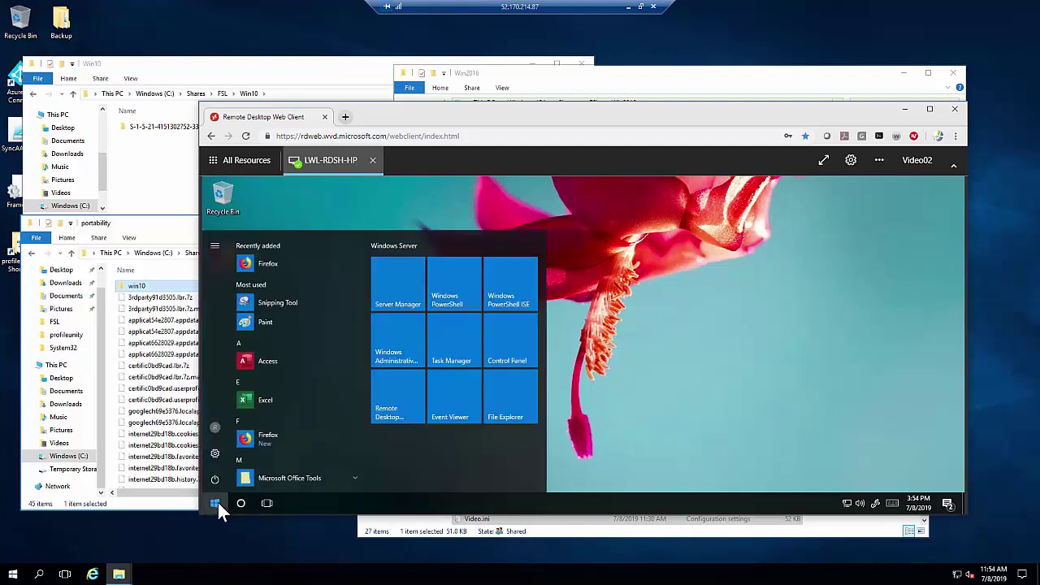
scroll(314, 384, "down", 3)
scroll(313, 386, "down", 1)
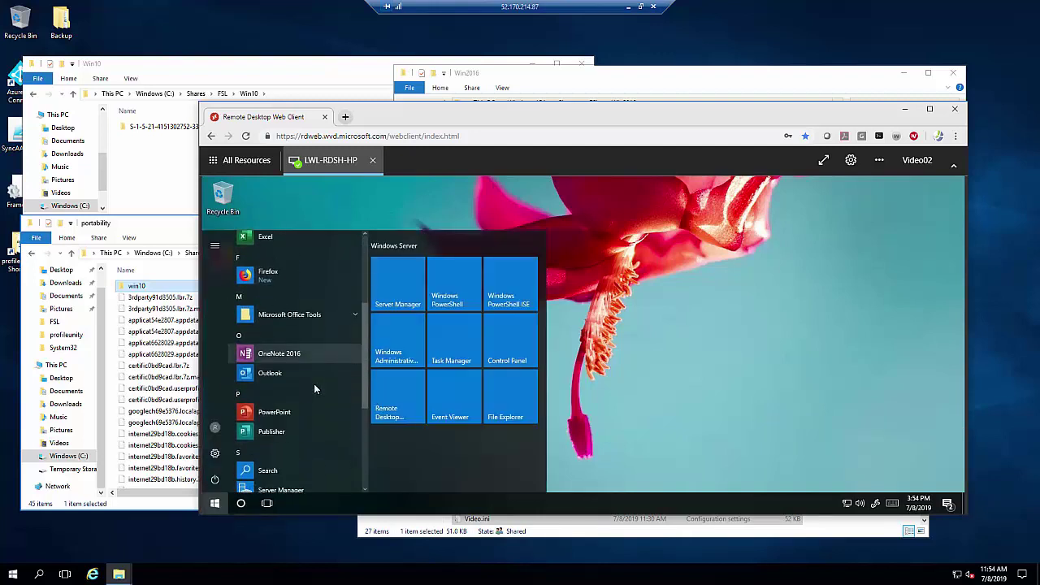
left_click(271, 374)
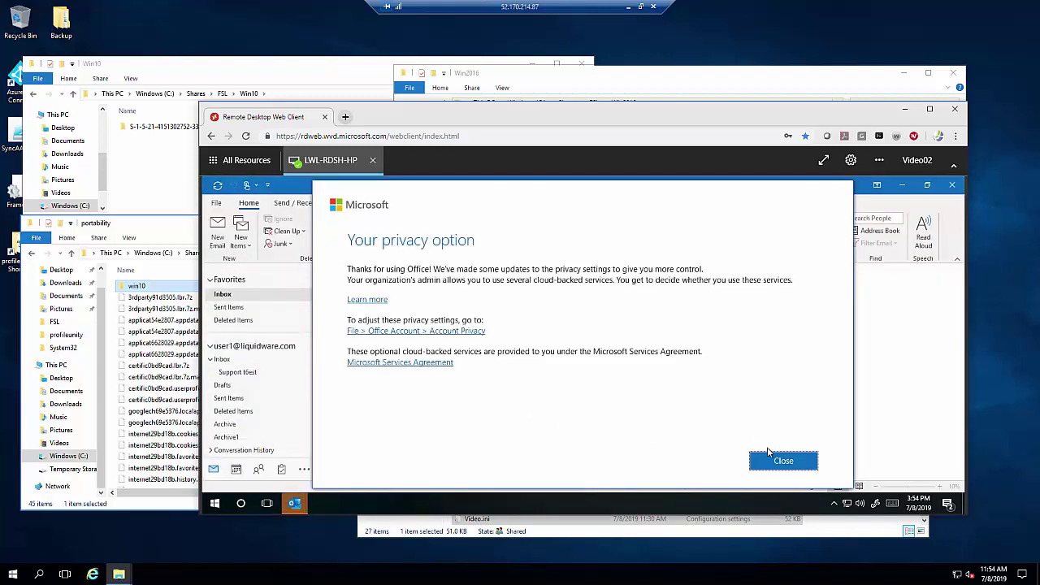
left_click(784, 462)
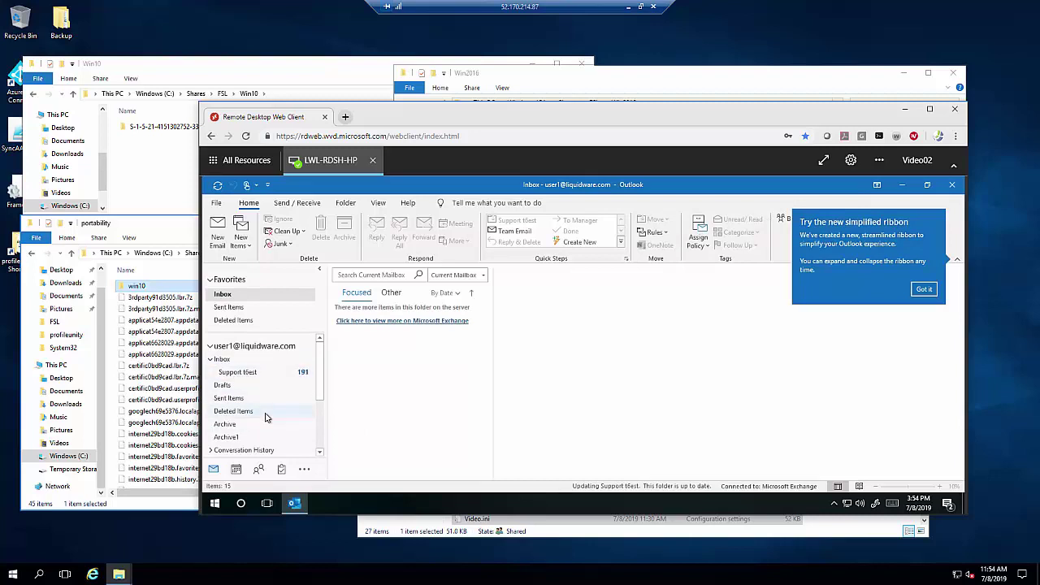
left_click(923, 290)
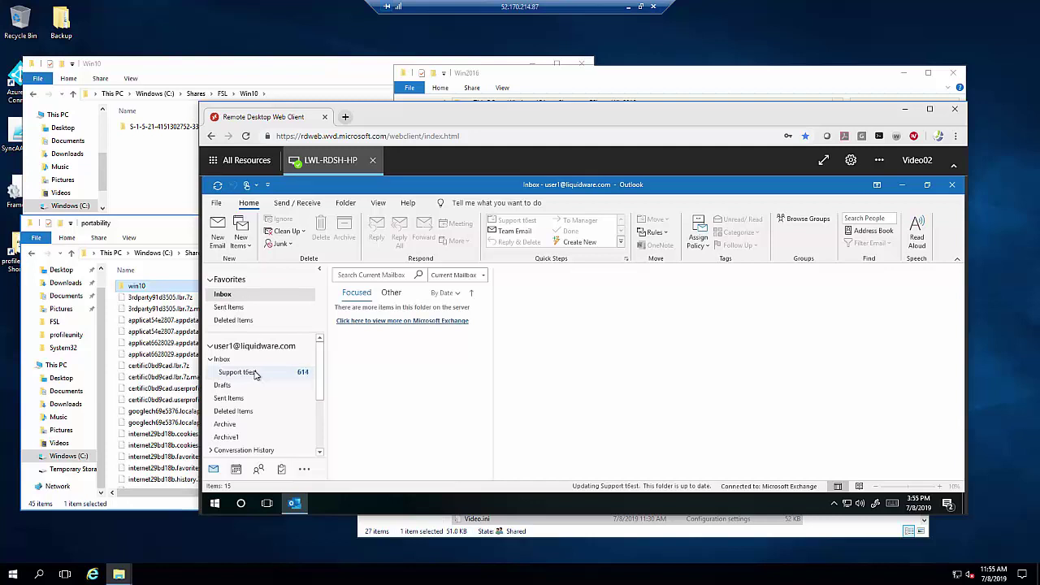
left_click(216, 204)
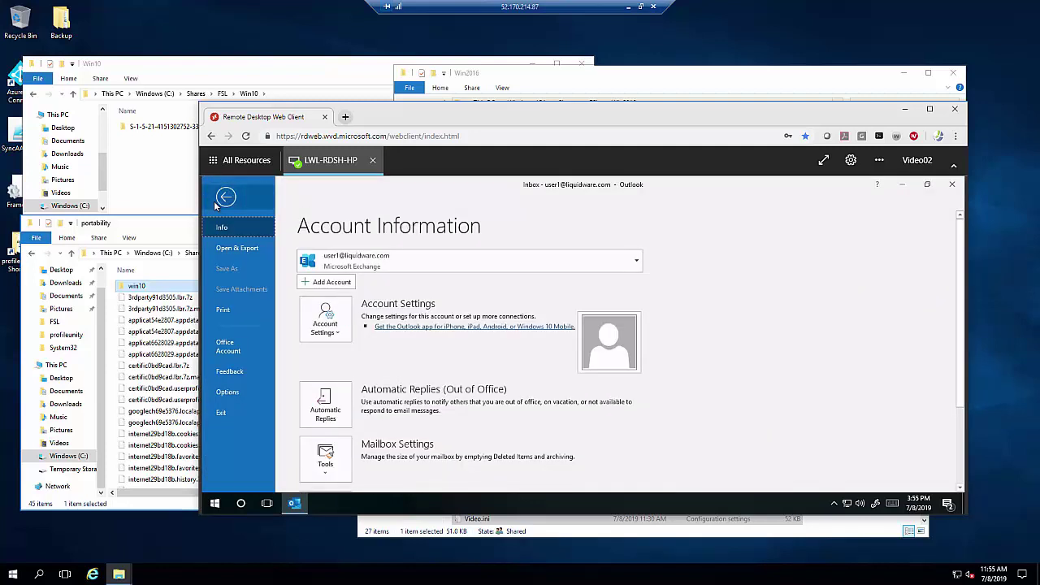
left_click(237, 350)
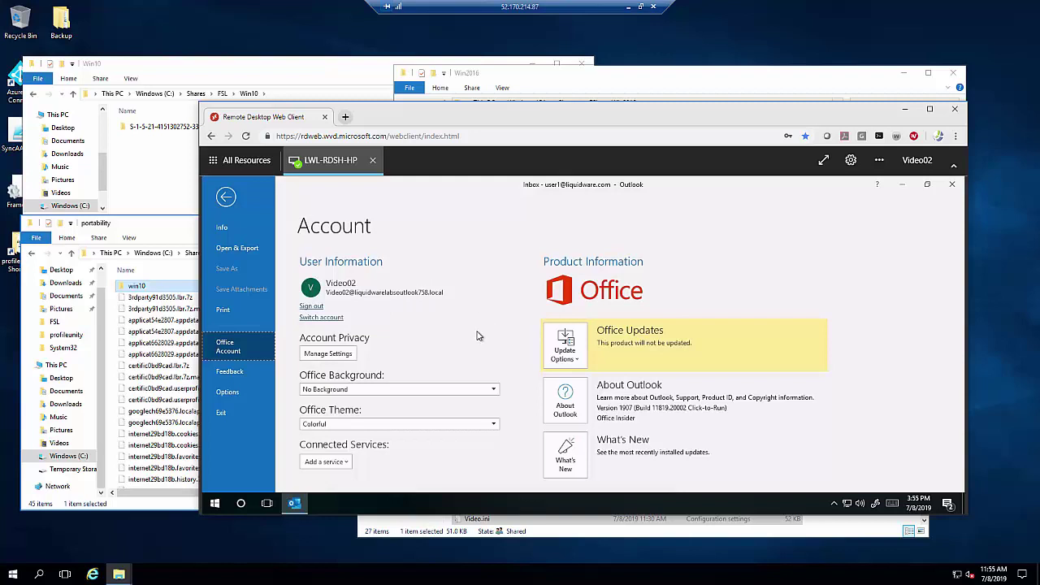
left_click(222, 228)
left_click(226, 197)
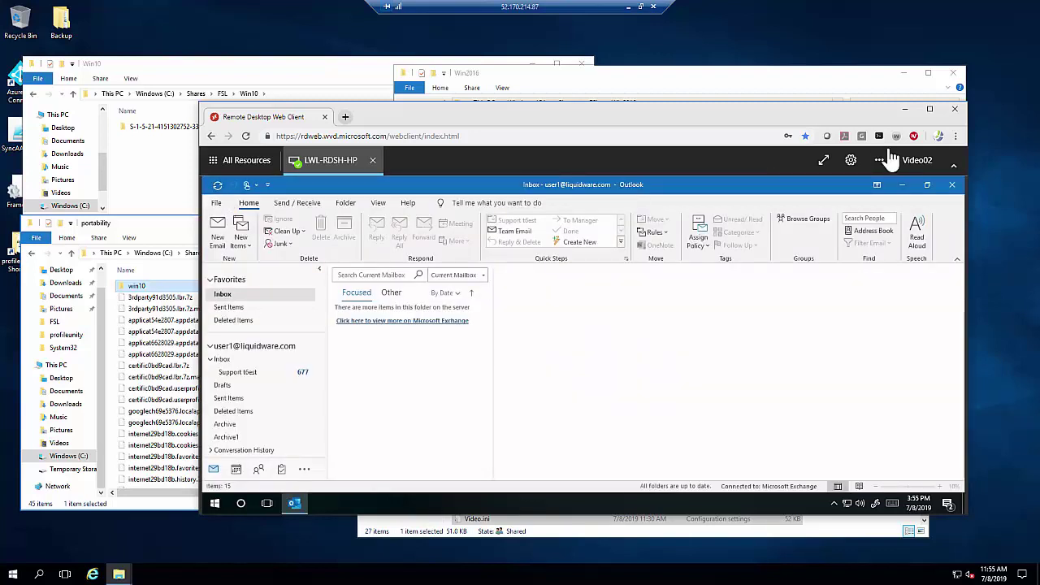
left_click(952, 185)
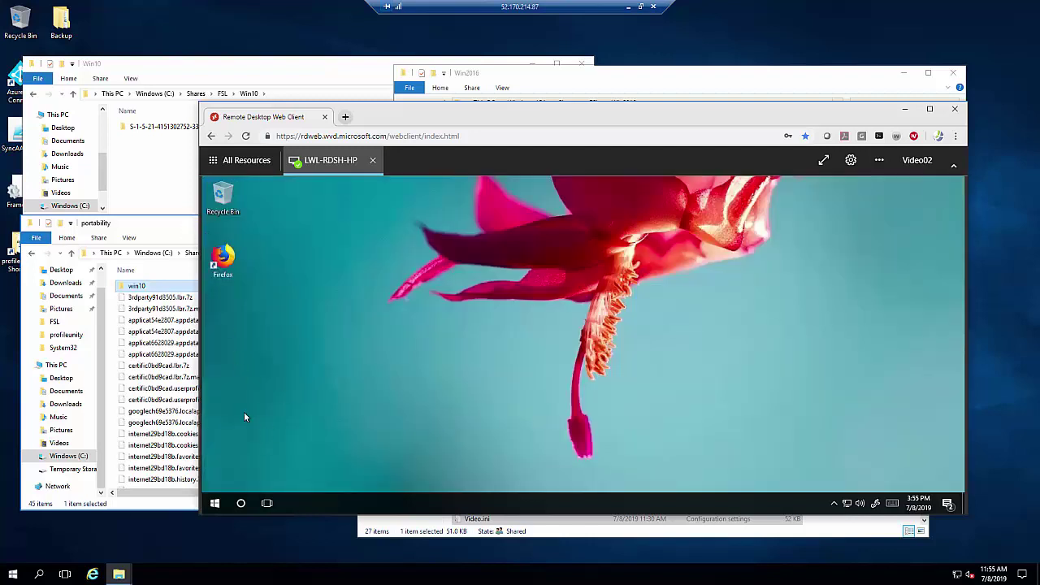
left_click(214, 504)
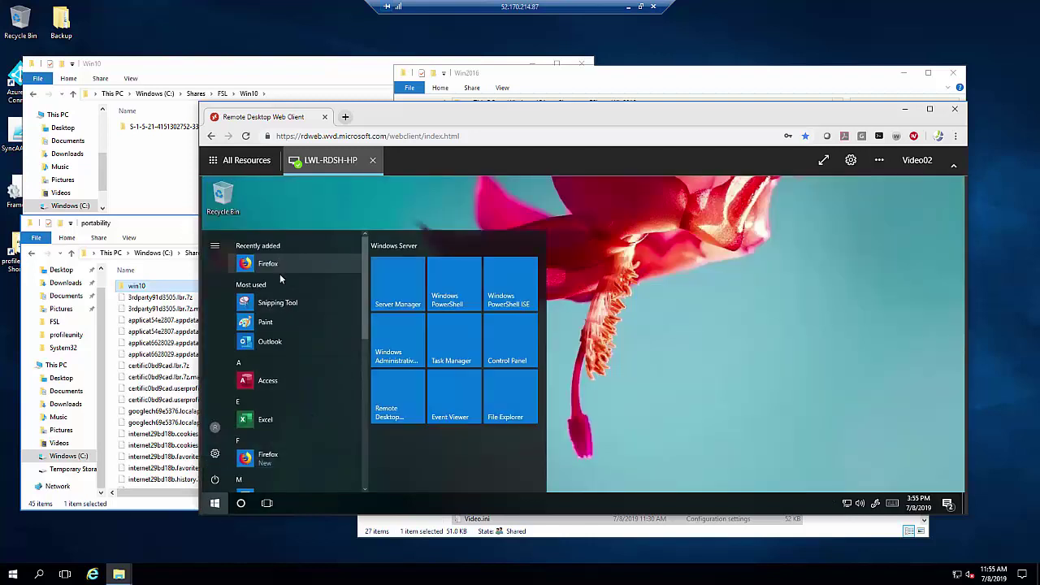
left_click(282, 421)
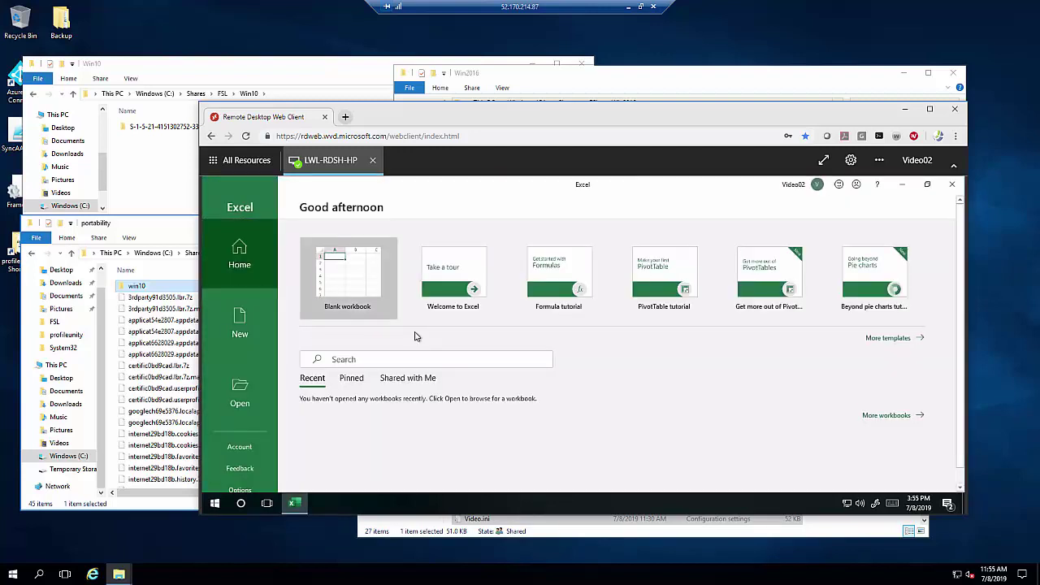
left_click(242, 452)
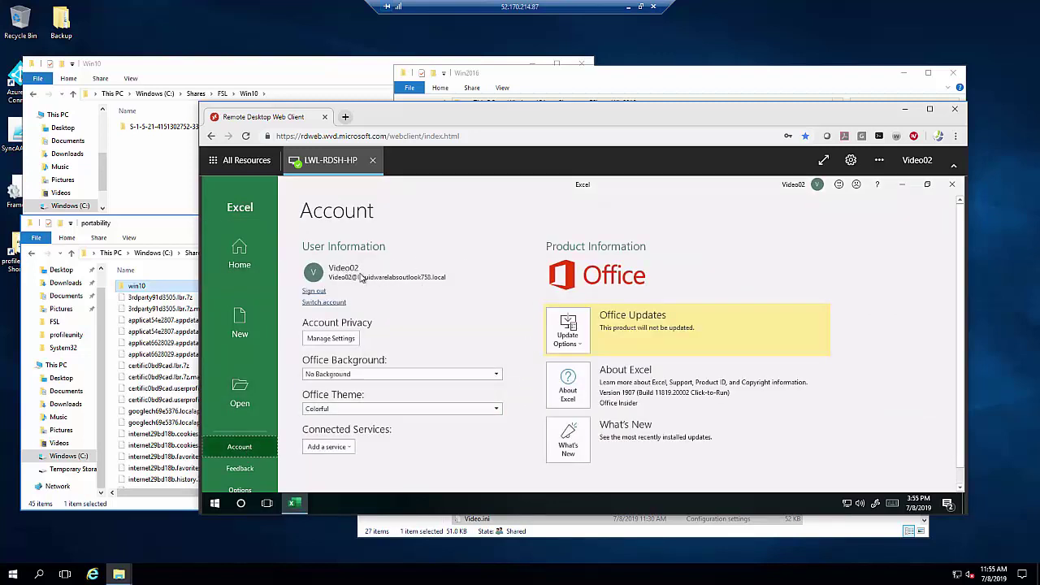
scroll(499, 330, "down", 1)
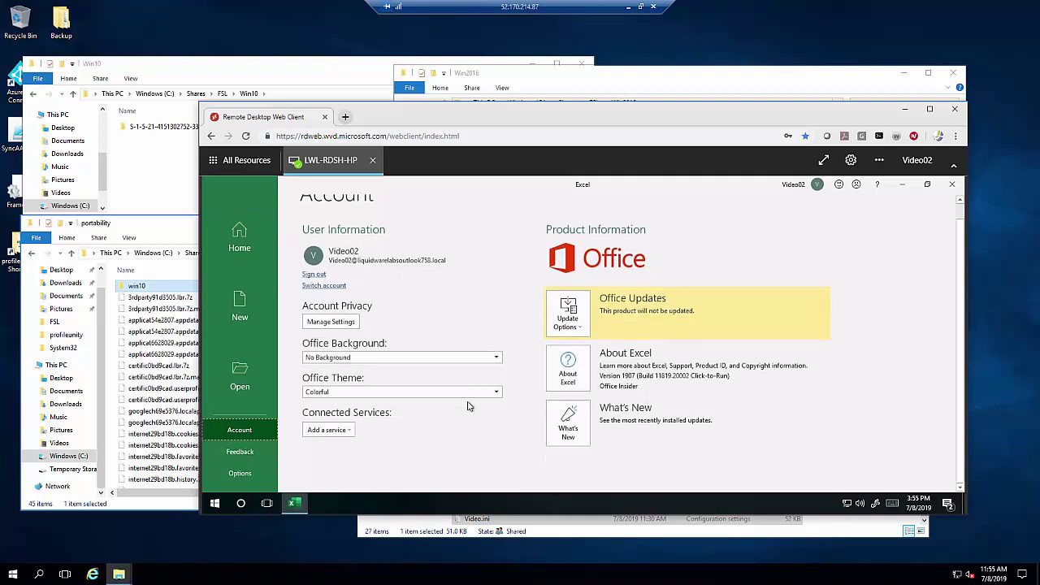
scroll(441, 430, "up", 1)
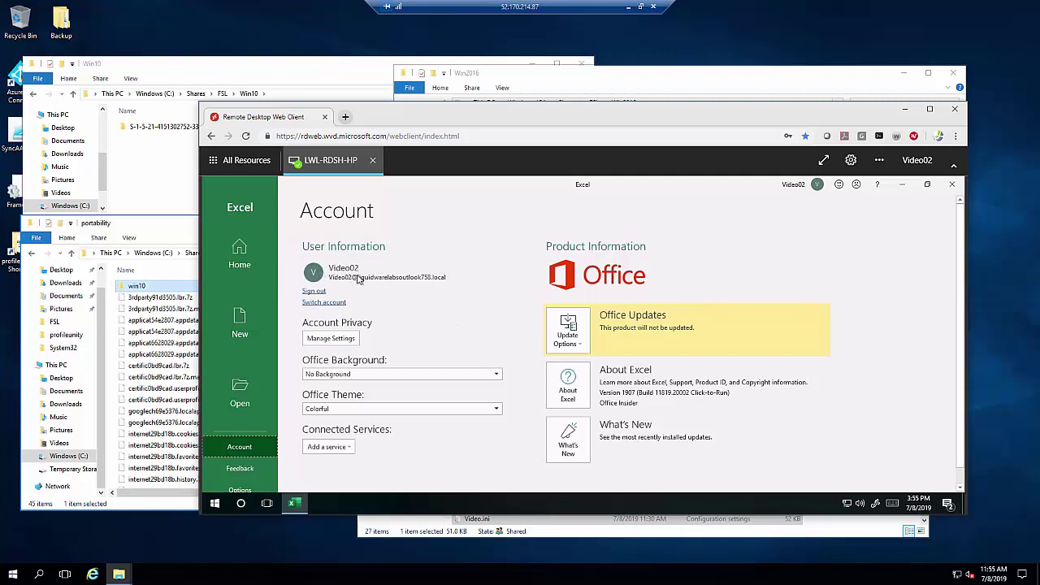
left_click(240, 259)
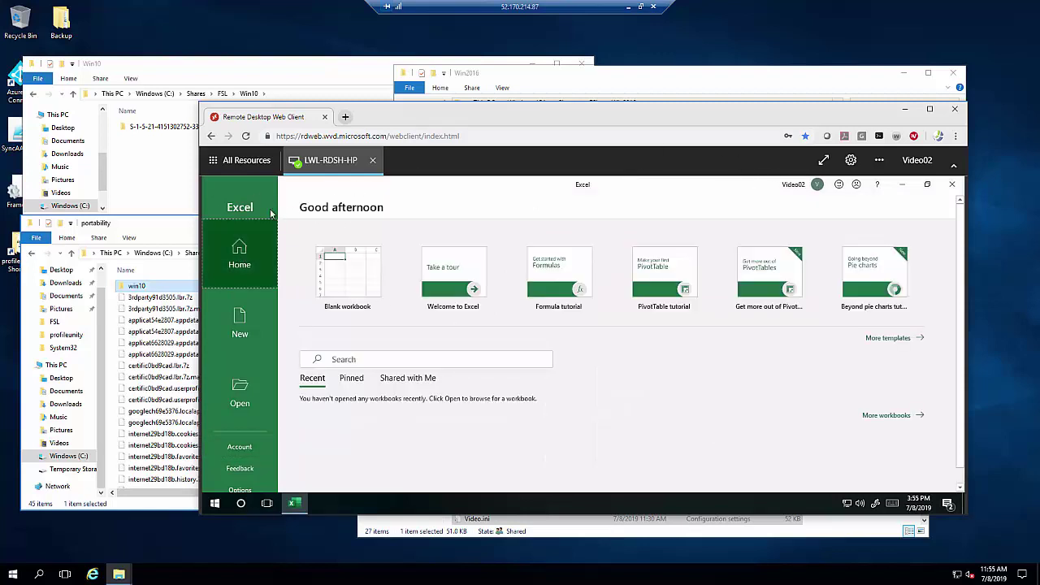
left_click(953, 185)
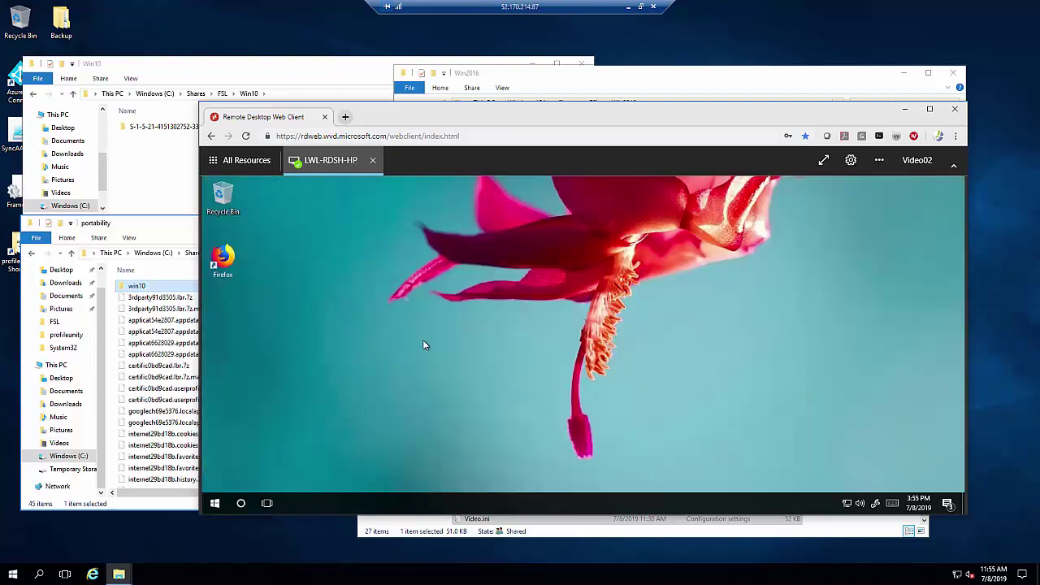
Launch Firefox on the LWL-RDSH-HP desktop and decline the default-browser prompt with 'Not now'.
double_click(230, 260)
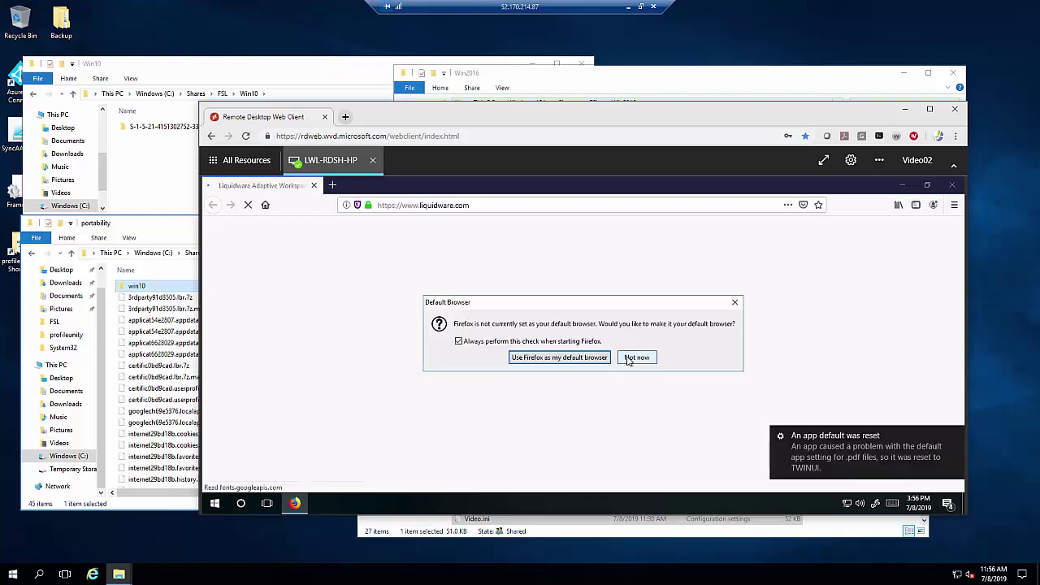
left_click(627, 359)
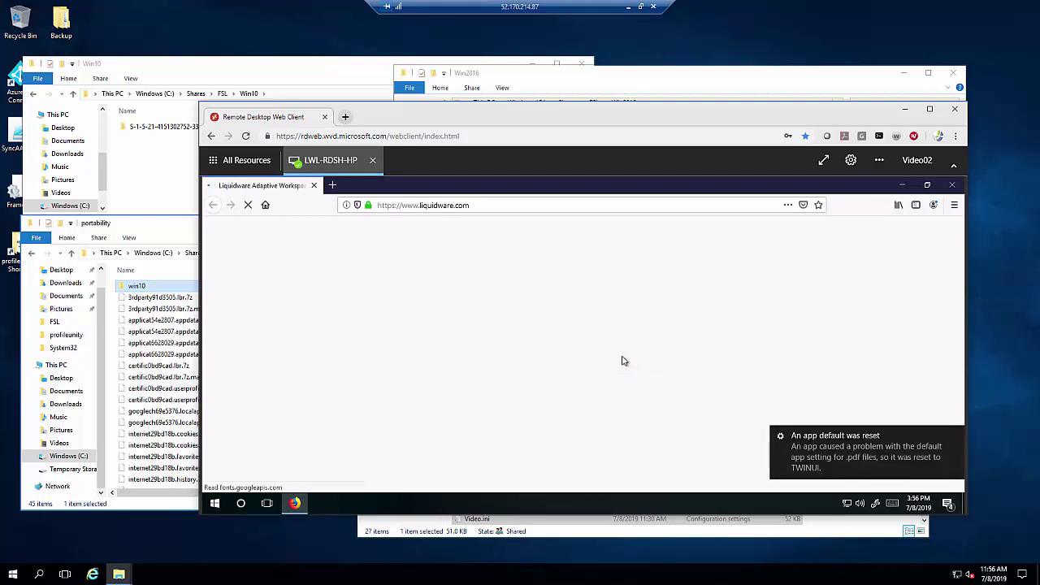